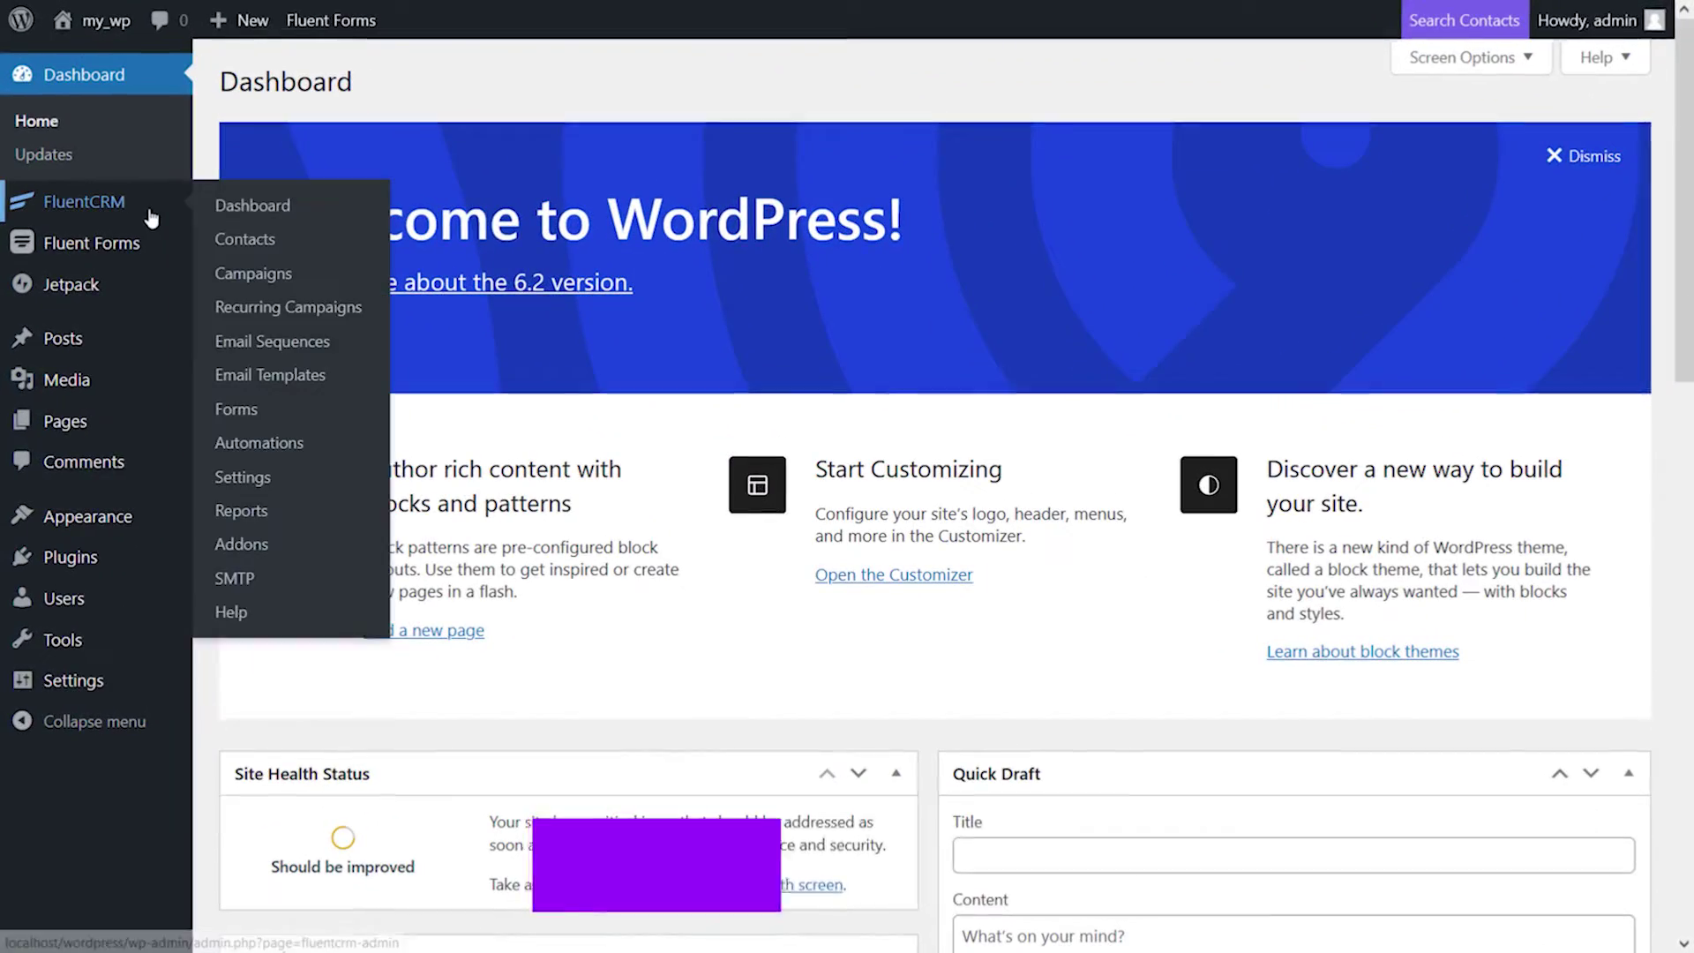
Step: Start a new FluentCRM automation with the New Form Submission trigger, then name and describe it
left_click(227, 205)
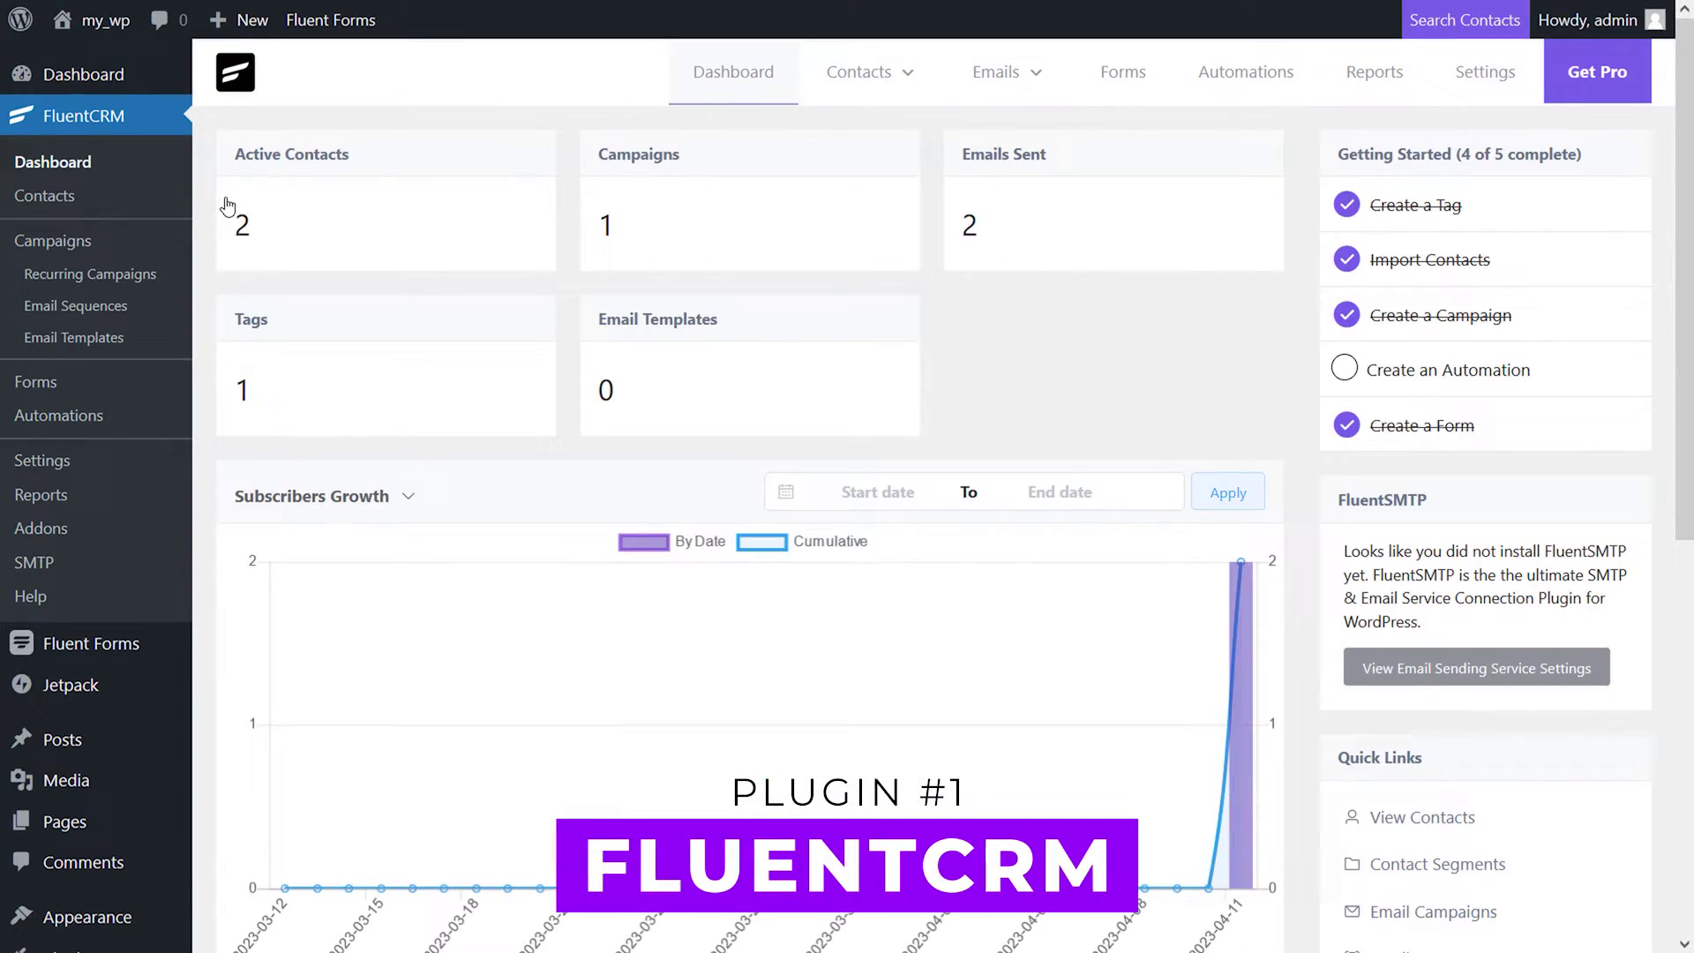
left_click(885, 145)
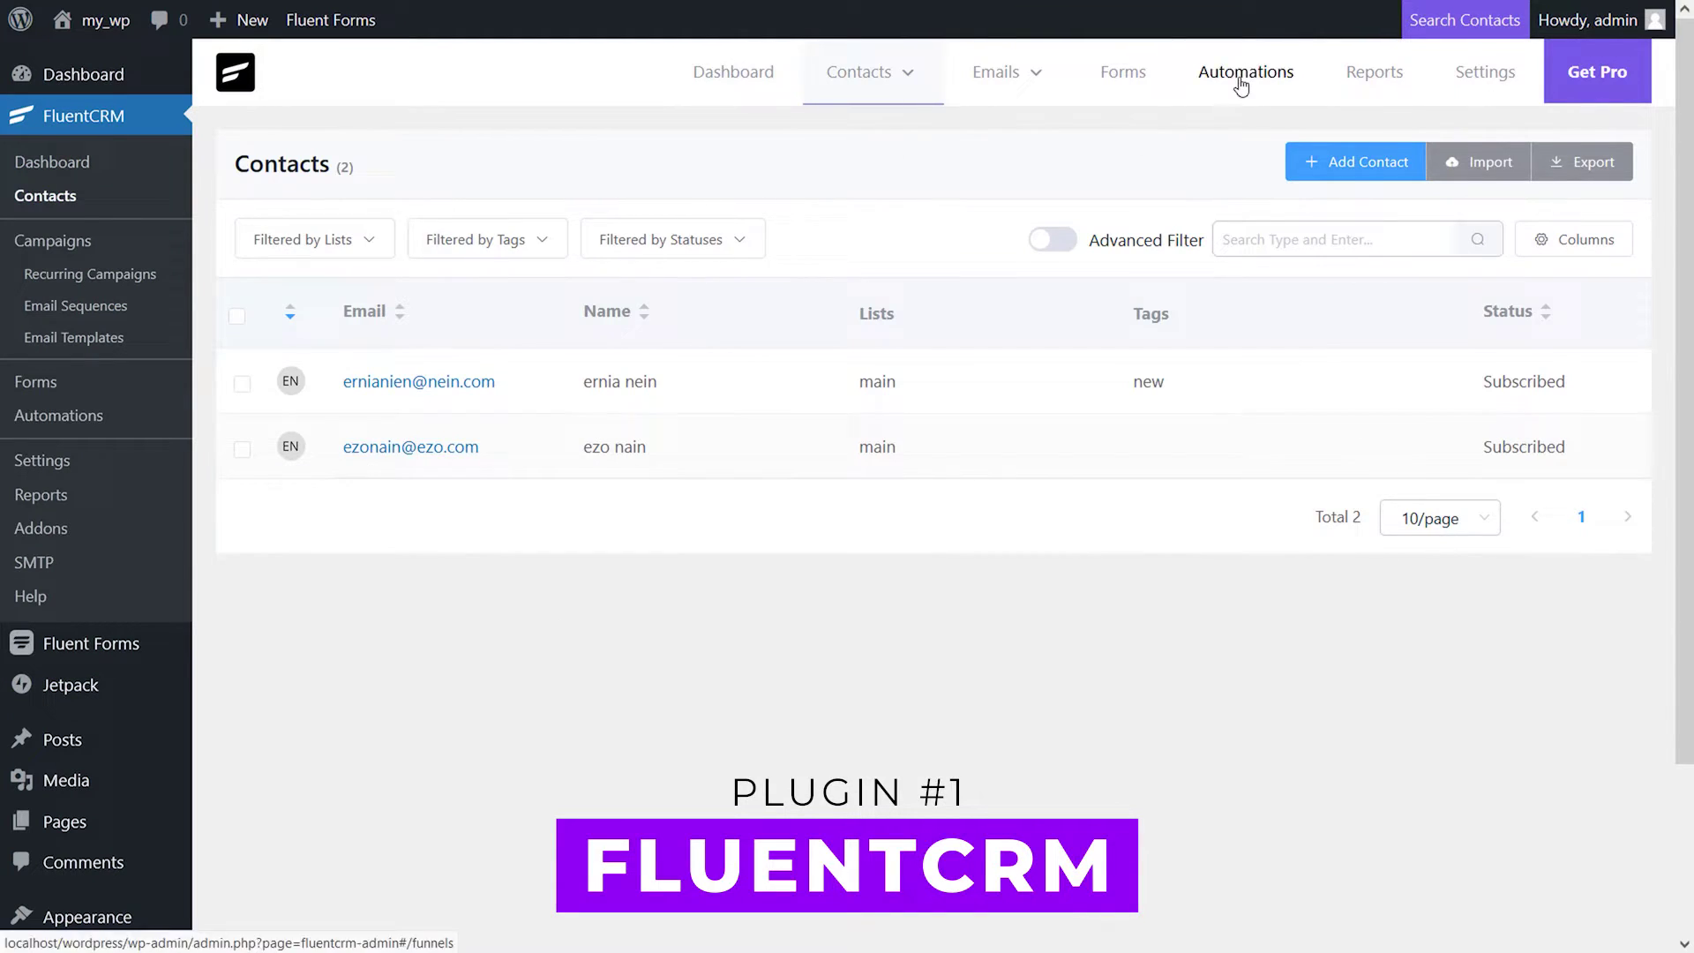
left_click(1241, 81)
left_click(1265, 166)
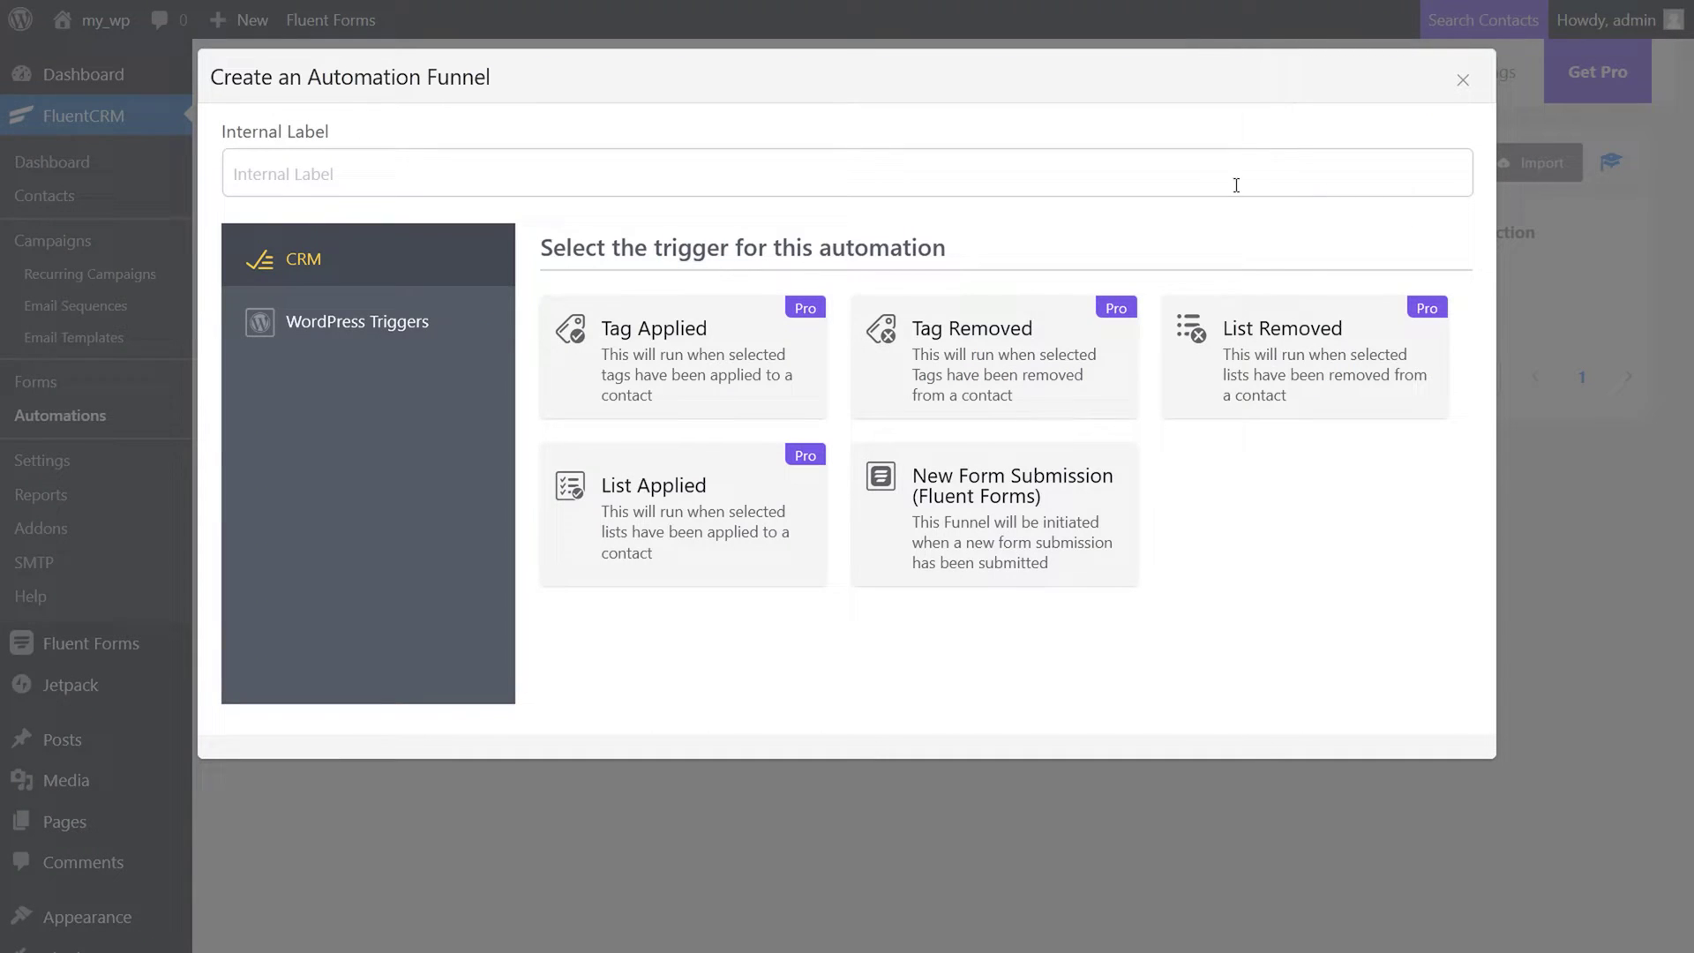
left_click(994, 516)
left_click(446, 192)
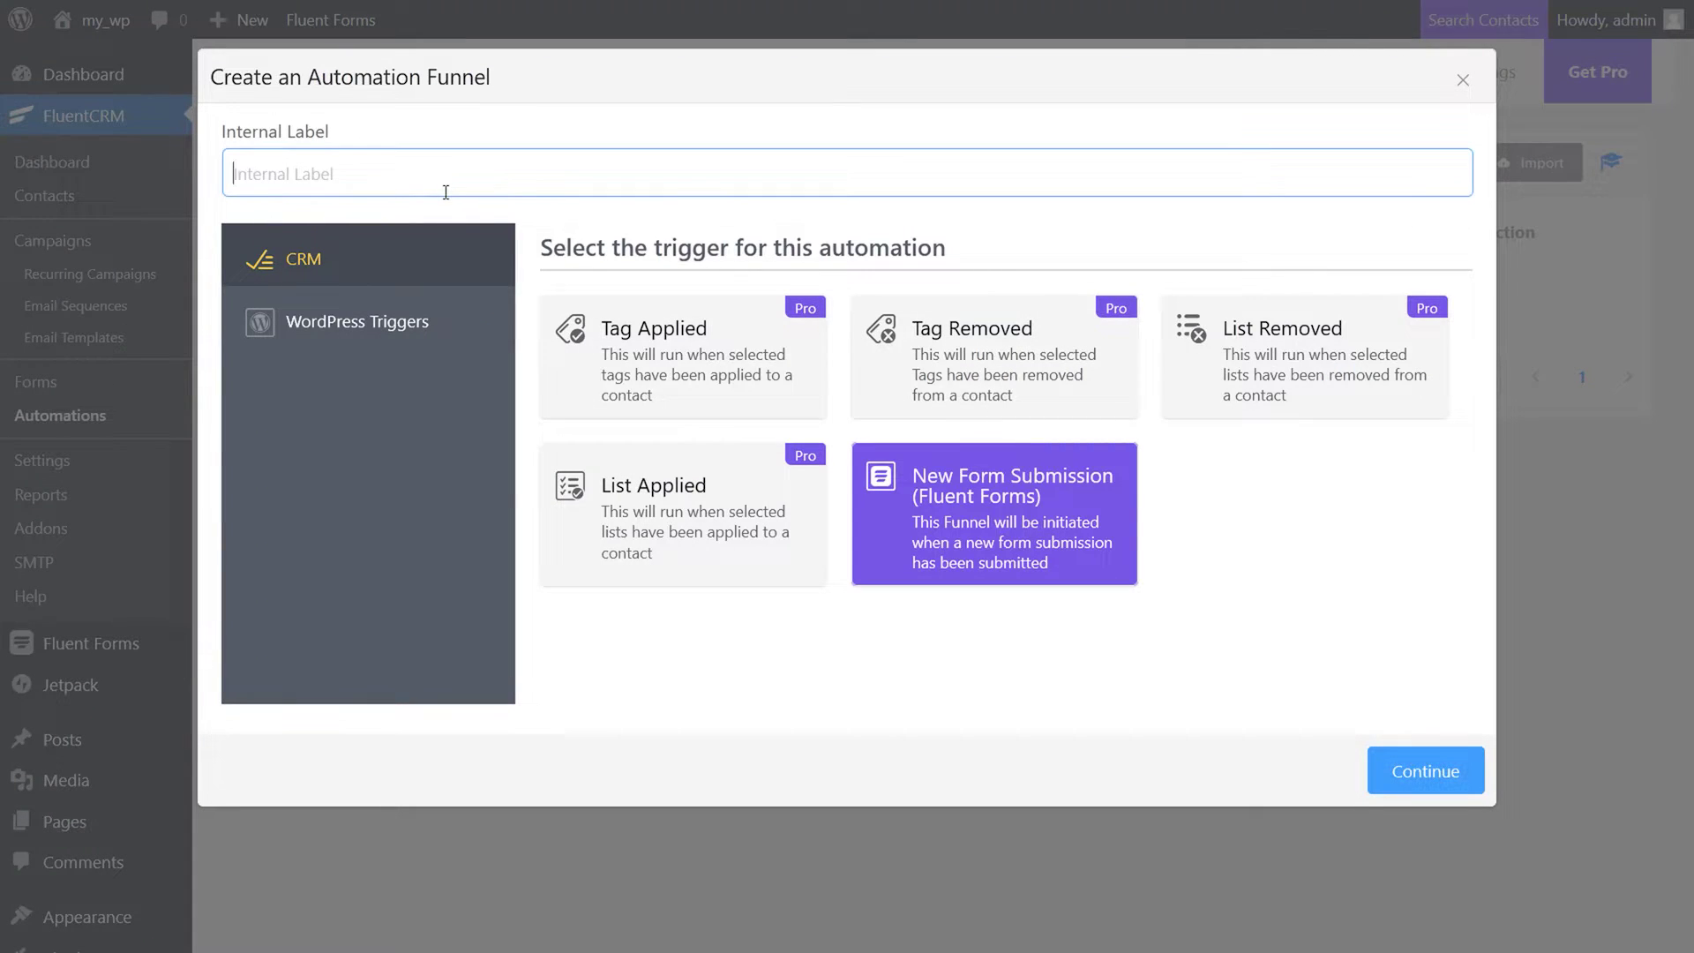
left_click(1423, 790)
type("nuary")
left_click(635, 405)
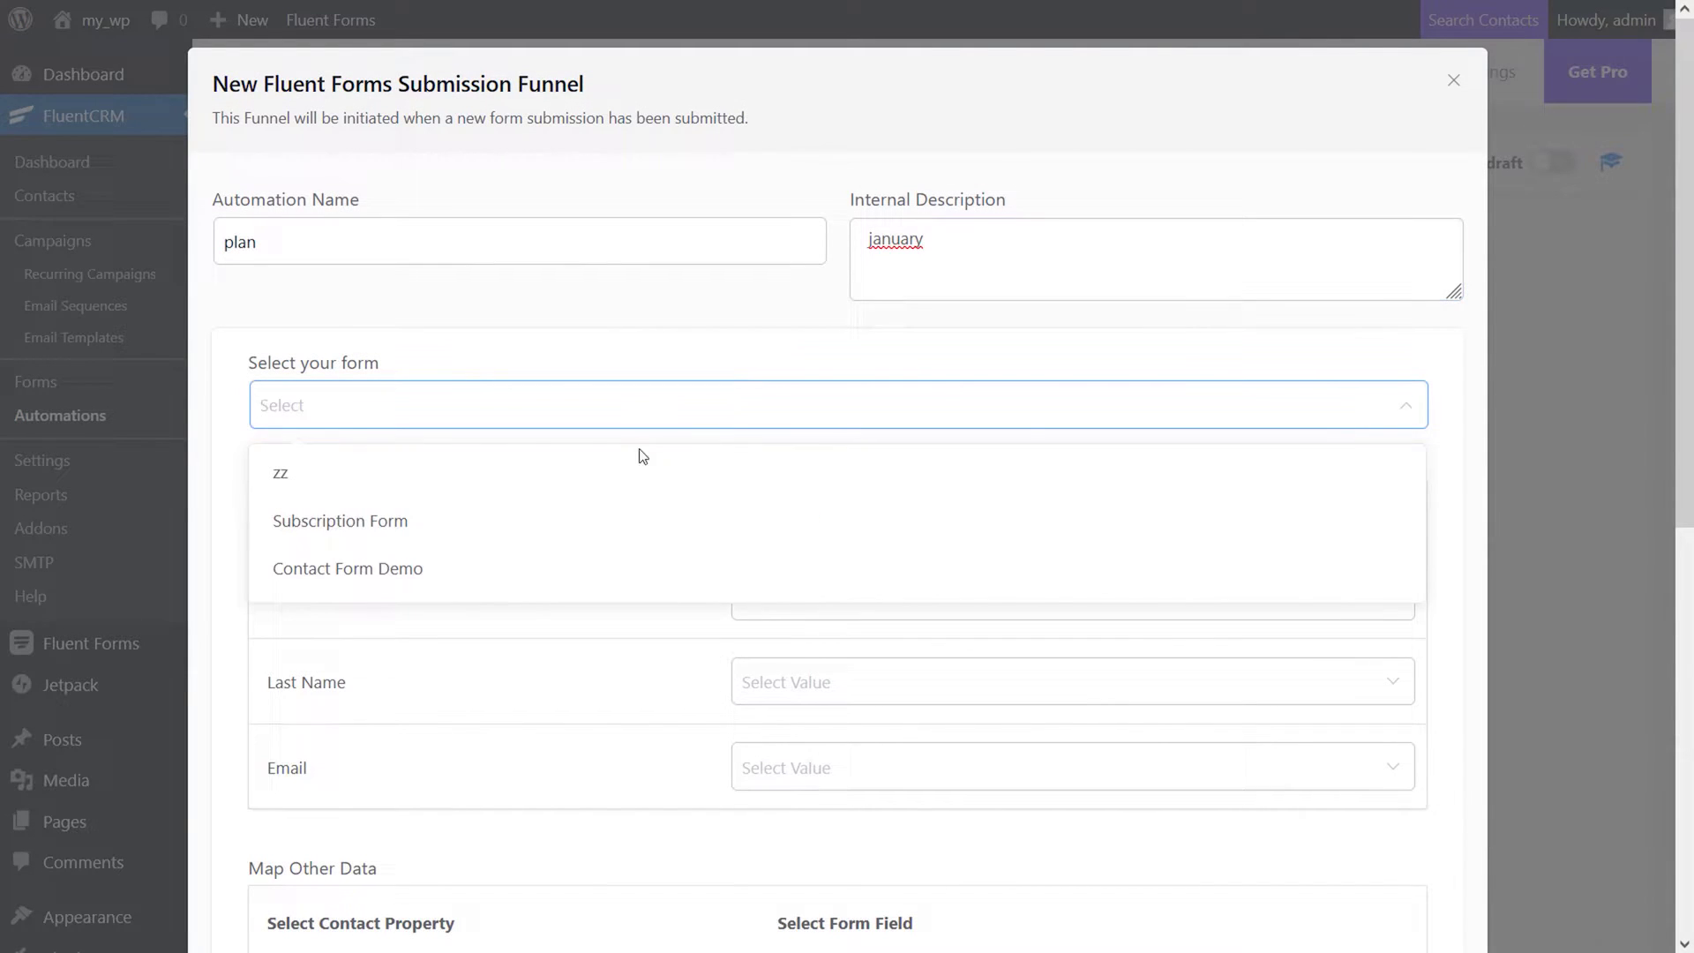
Step: Use the zz form and map first name, last name, email and Address Line 1
left_click(283, 473)
left_click(911, 597)
left_click(778, 707)
left_click(794, 682)
left_click(794, 841)
left_click(810, 784)
left_click(776, 715)
scroll(794, 529, "down", 8)
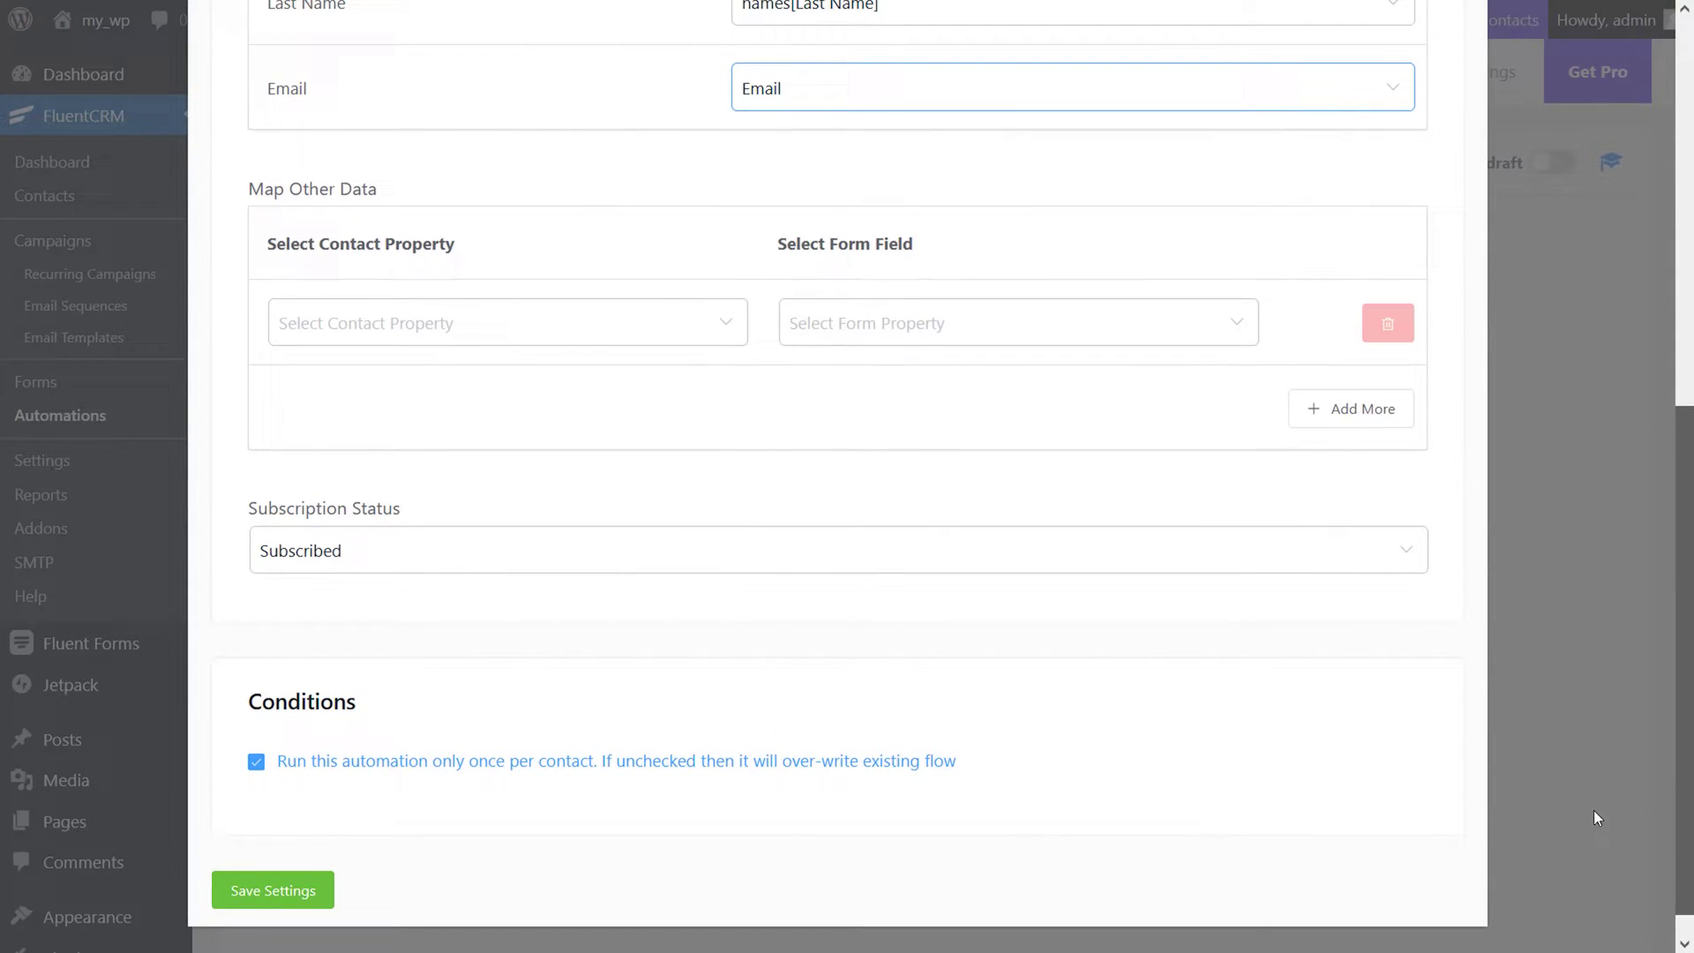
left_click(503, 321)
left_click(732, 415)
left_click(1020, 321)
left_click(1059, 434)
Step: Add an Apply List action that adds contacts to the main list
left_click(320, 882)
left_click(934, 360)
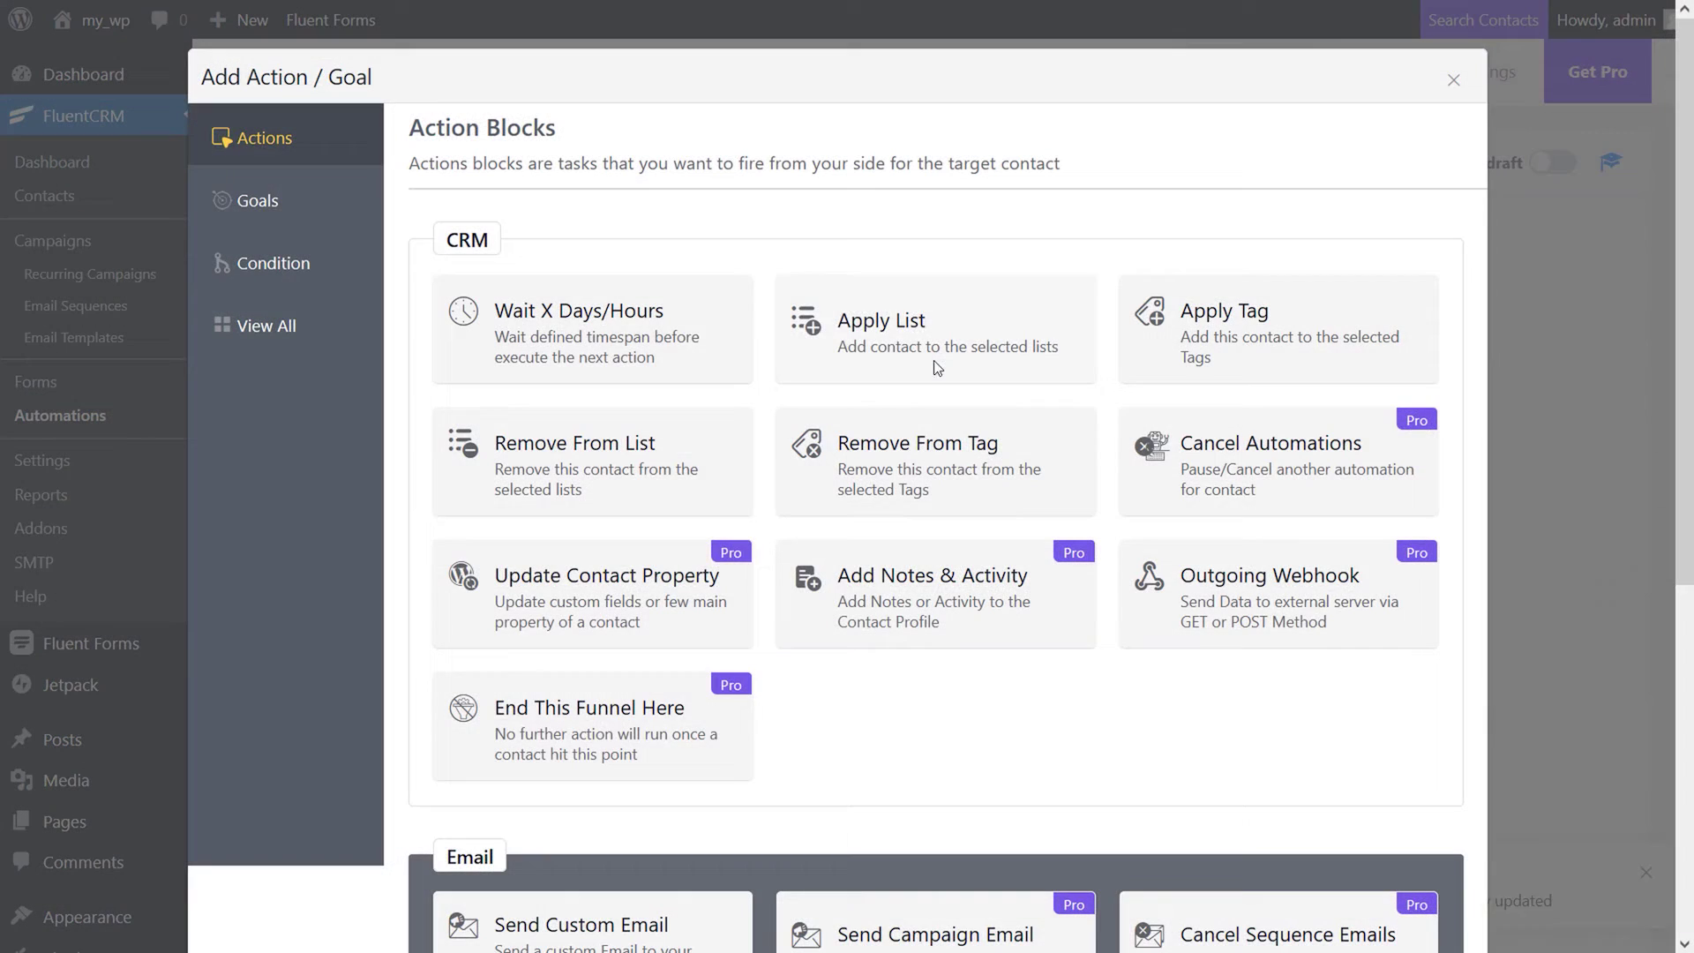
left_click(838, 328)
left_click(617, 408)
left_click(556, 481)
Step: Add a Tag Applied goal waiting for the tag new
left_click(229, 542)
left_click(930, 541)
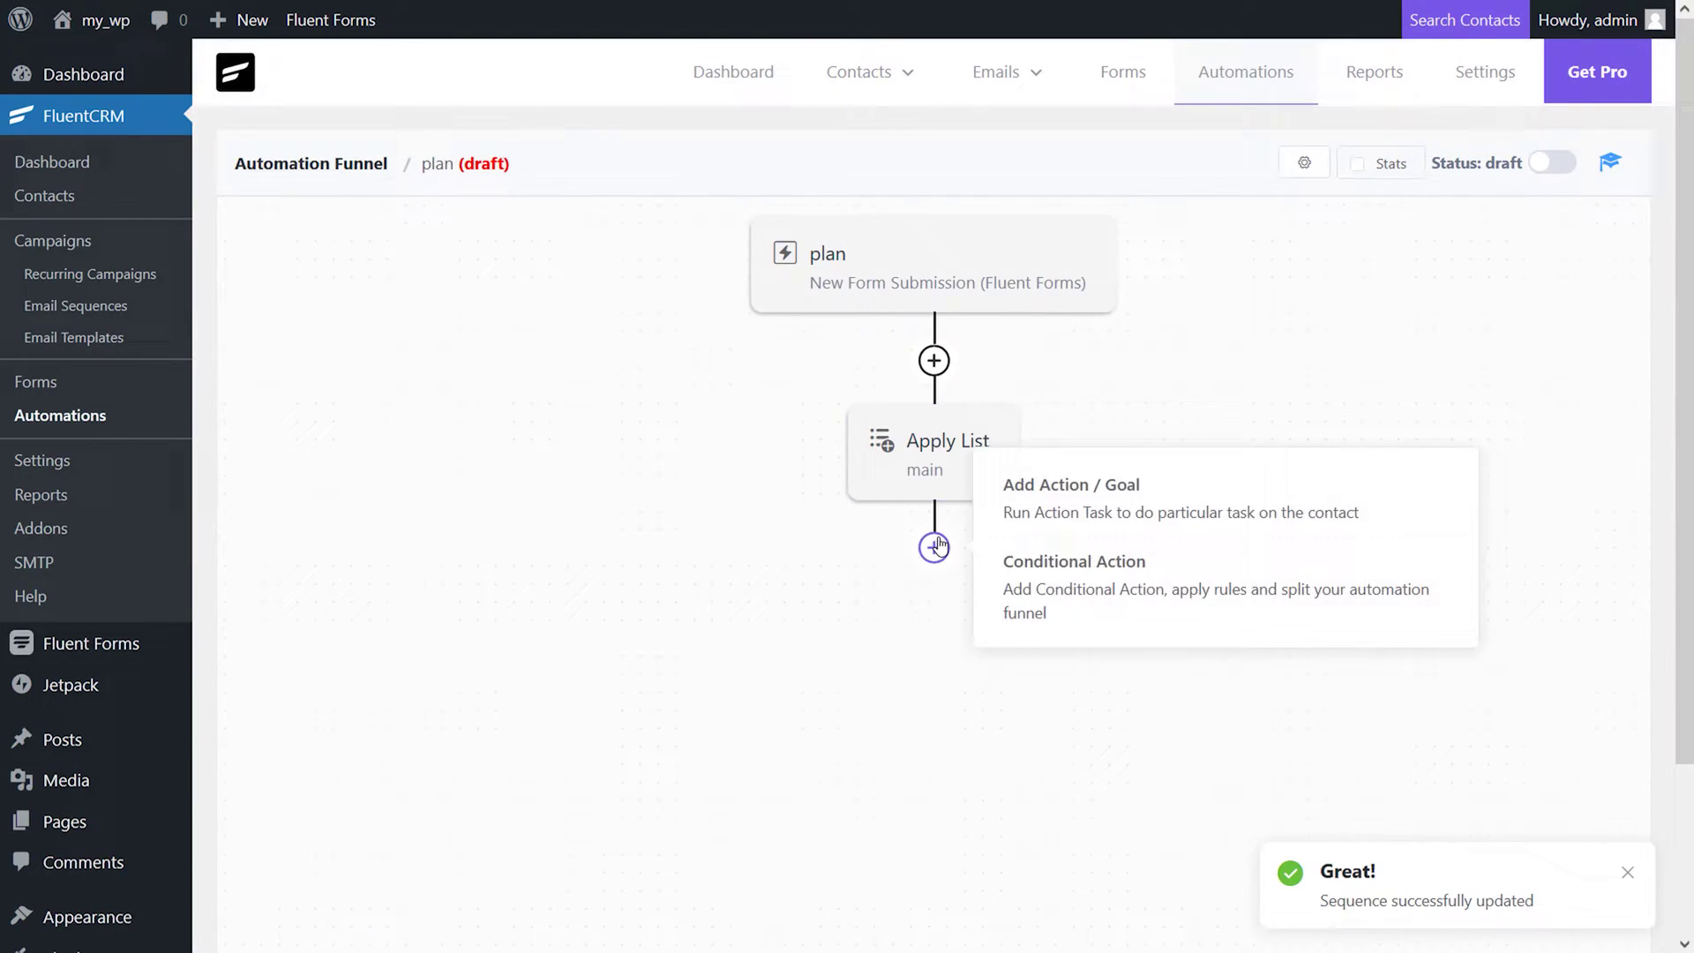
left_click(1077, 484)
left_click(264, 200)
left_click(944, 265)
left_click(706, 405)
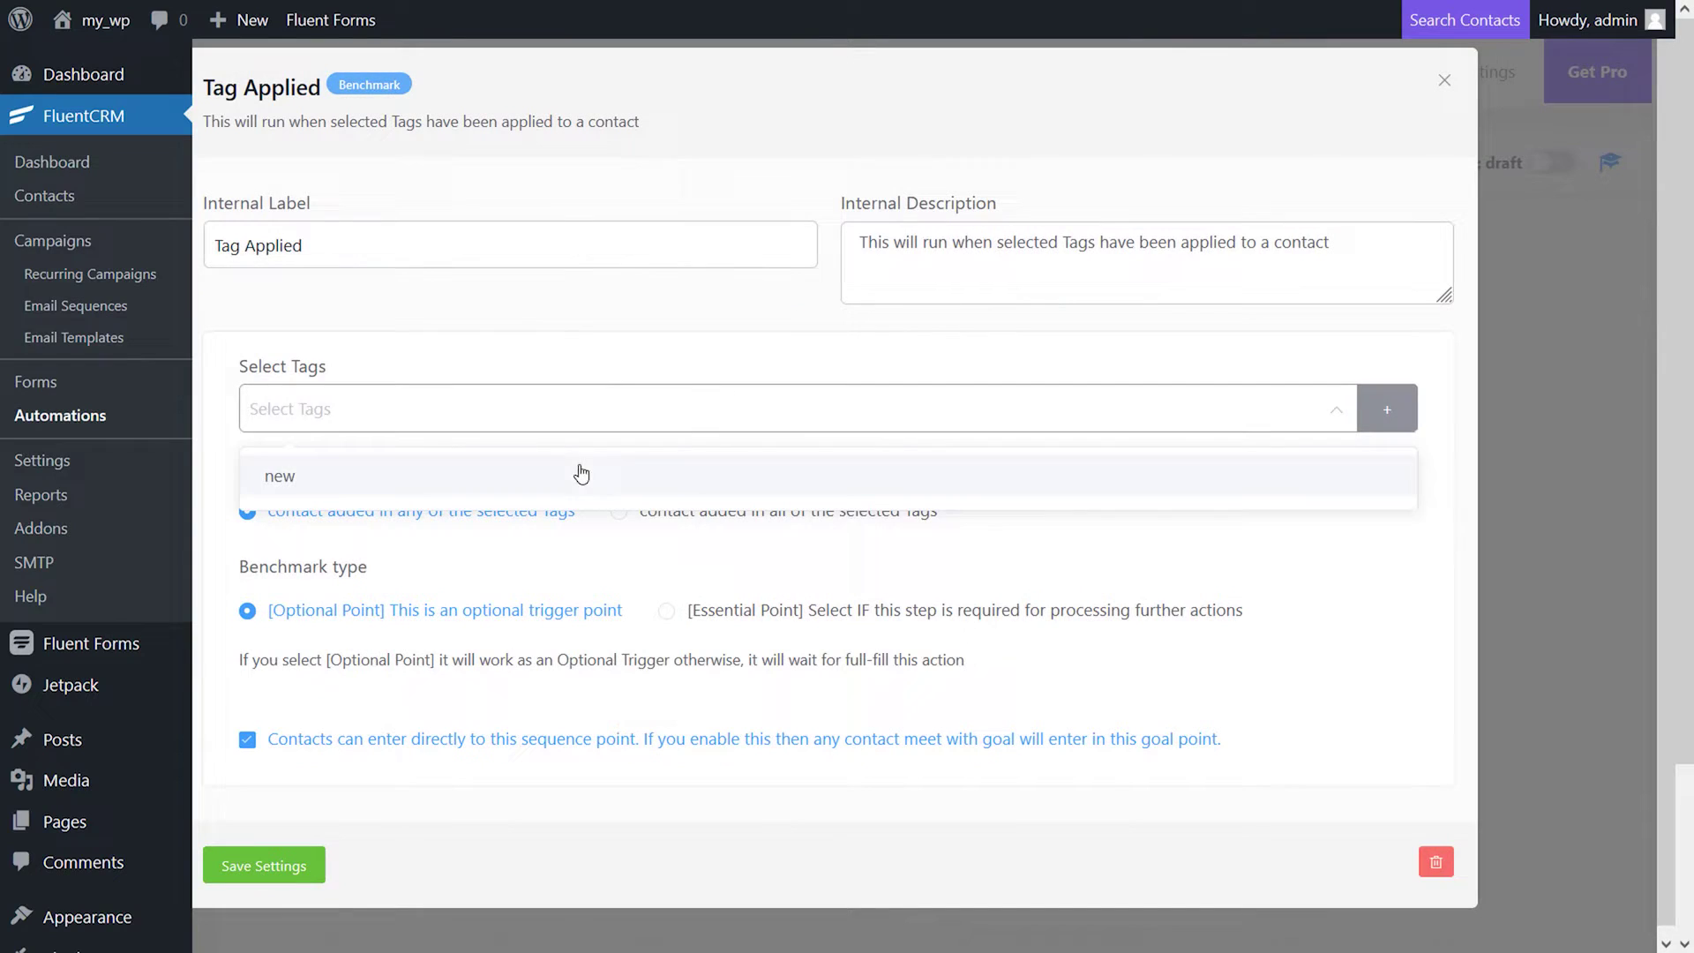
left_click(282, 473)
left_click(294, 882)
Step: Add a 3-day wait step after the goal
scroll(617, 661, "down", 2)
left_click(934, 531)
left_click(1071, 469)
left_click(472, 522)
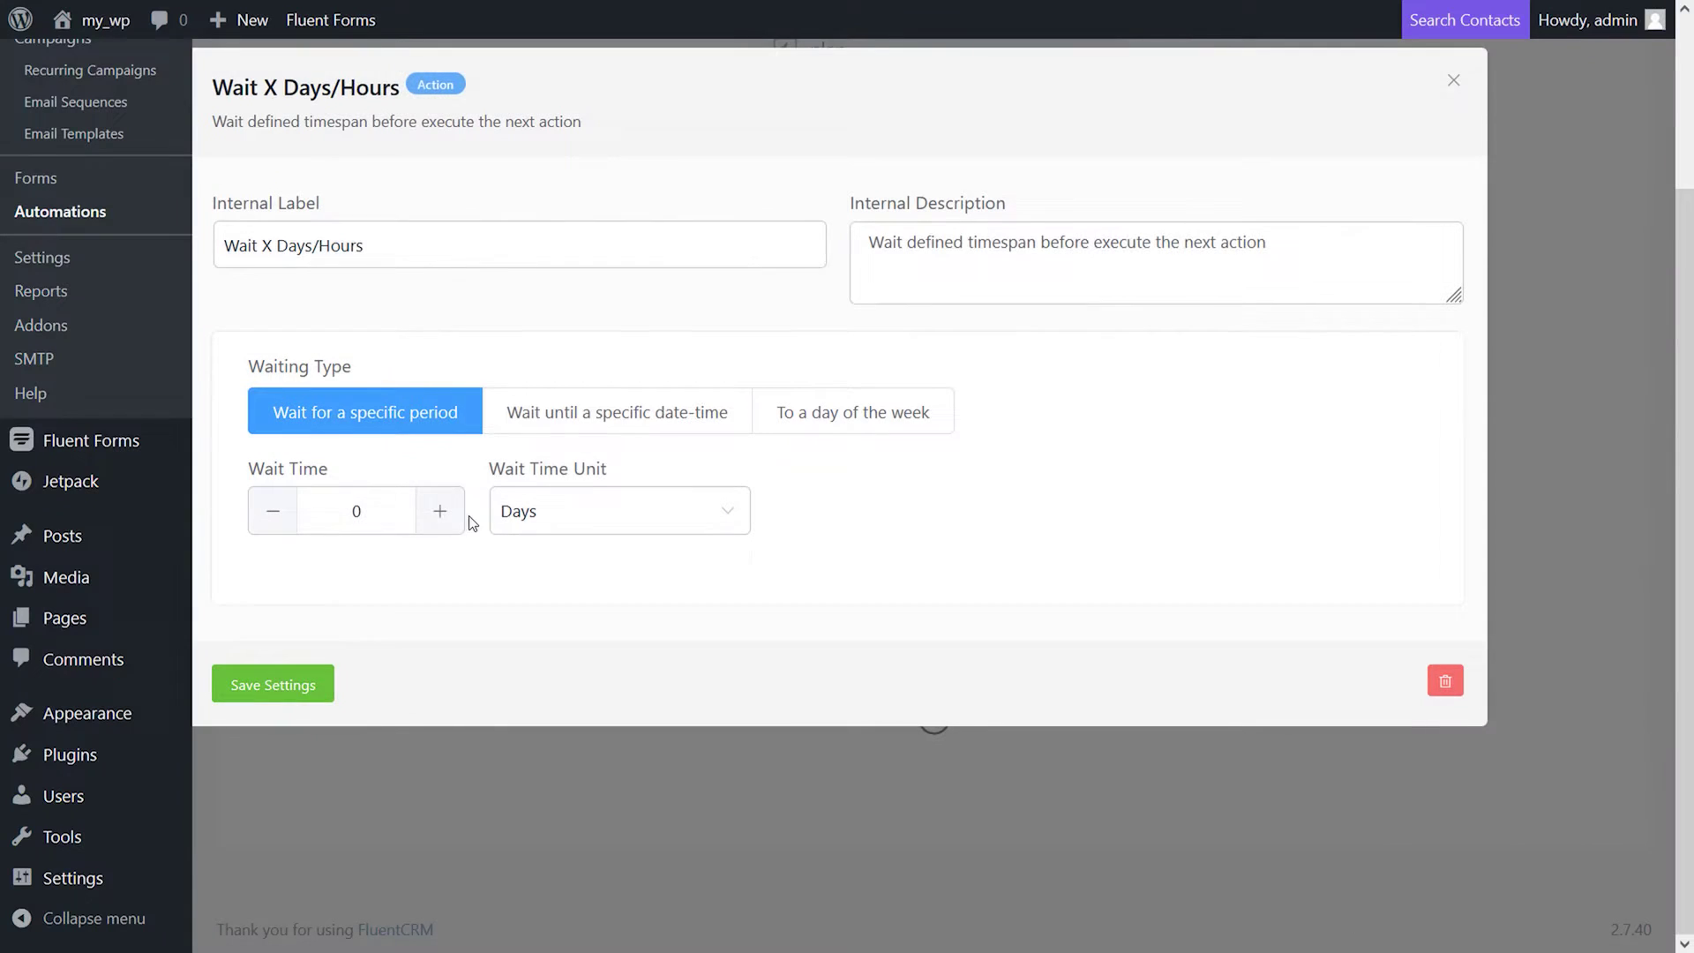
left_click(273, 684)
Step: Add a final Apply Tag action that applies the tag new
left_click(934, 718)
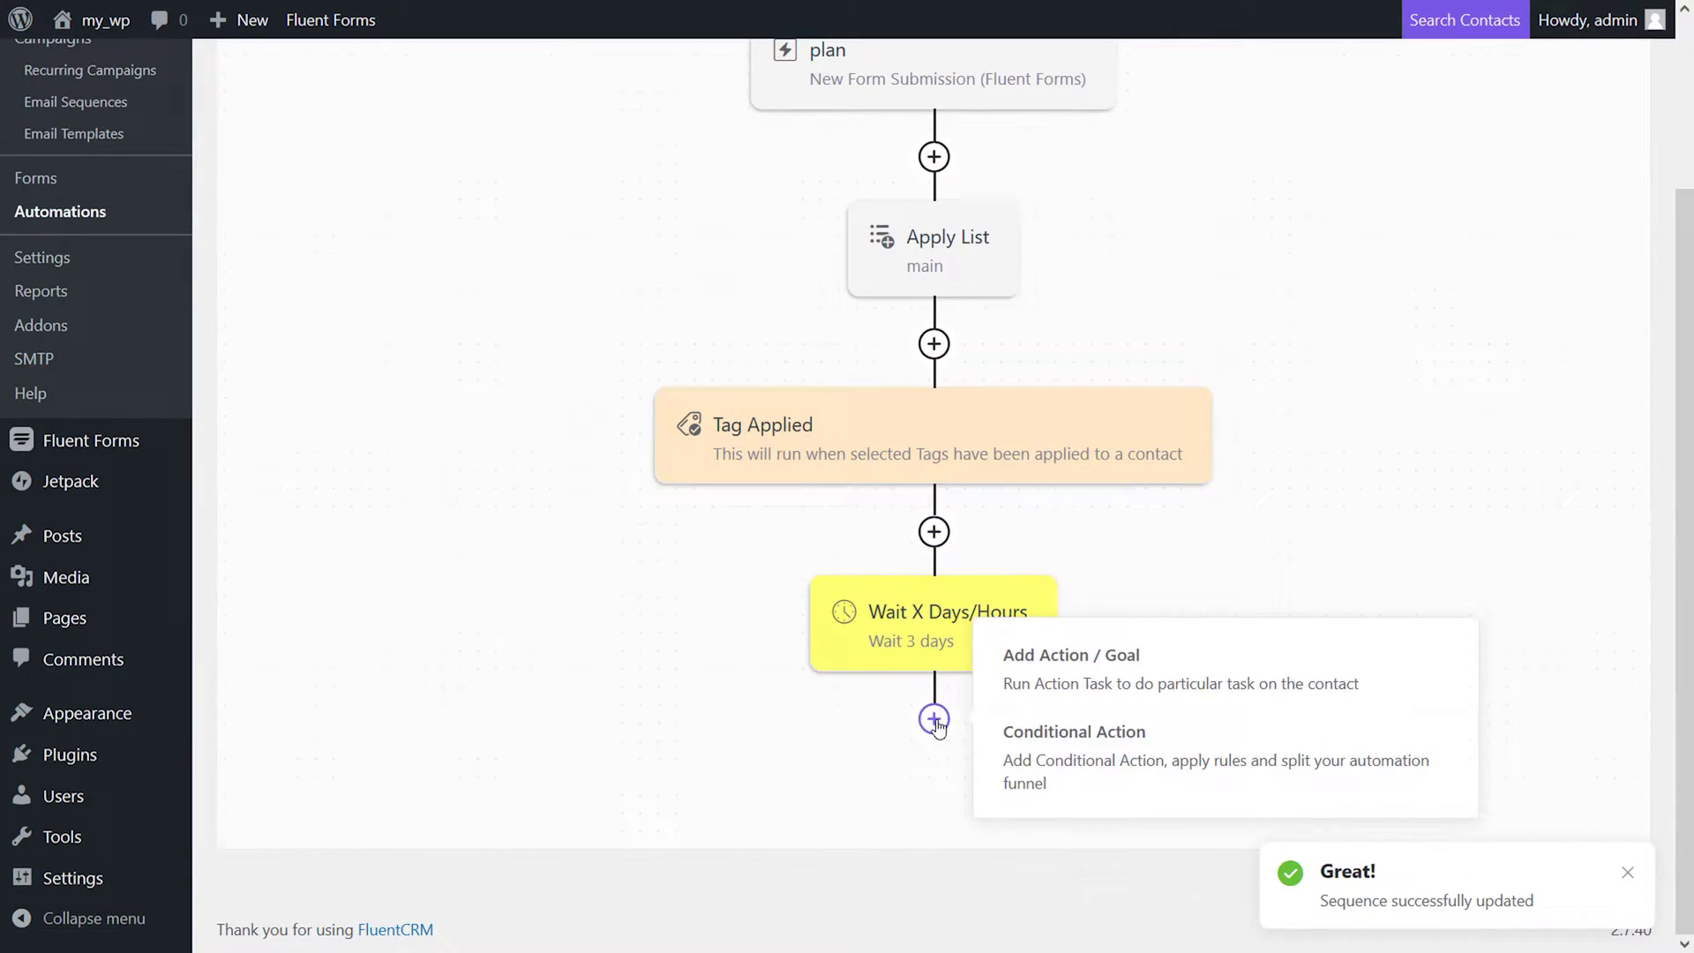
left_click(1070, 650)
left_click(1282, 320)
left_click(617, 408)
left_click(332, 481)
left_click(272, 537)
scroll(1240, 297, "down", 1)
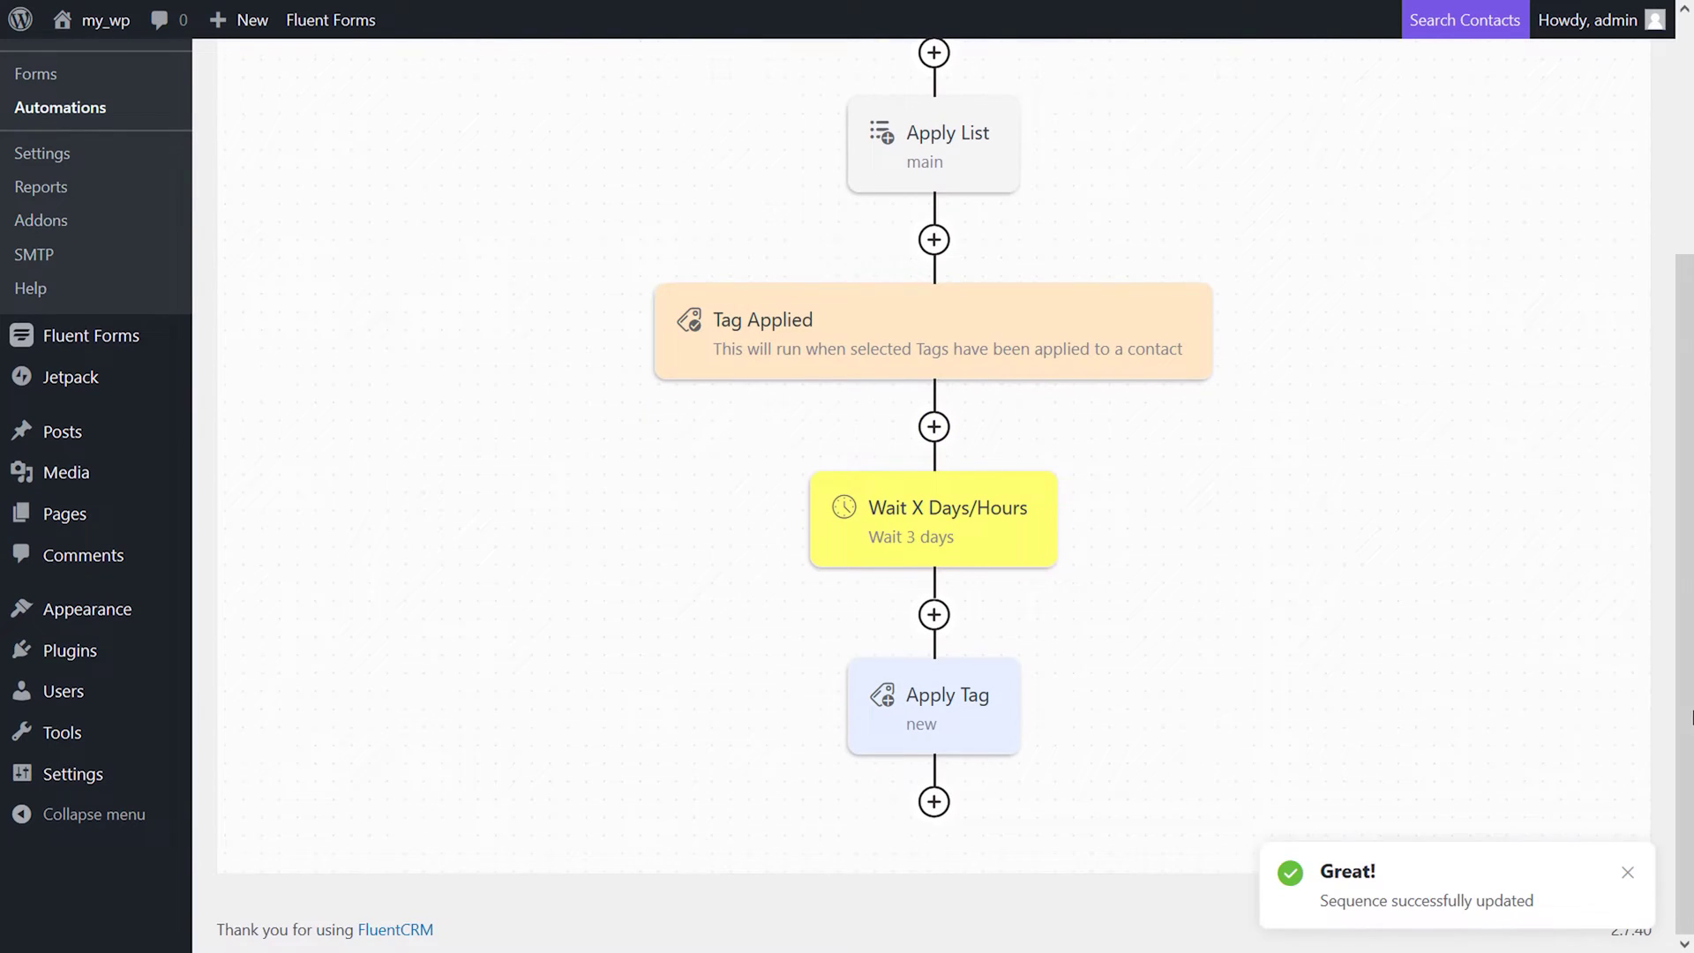
Step: Check the Tag Applied goal settings, publish the automation and view its subscriber report
left_click(658, 298)
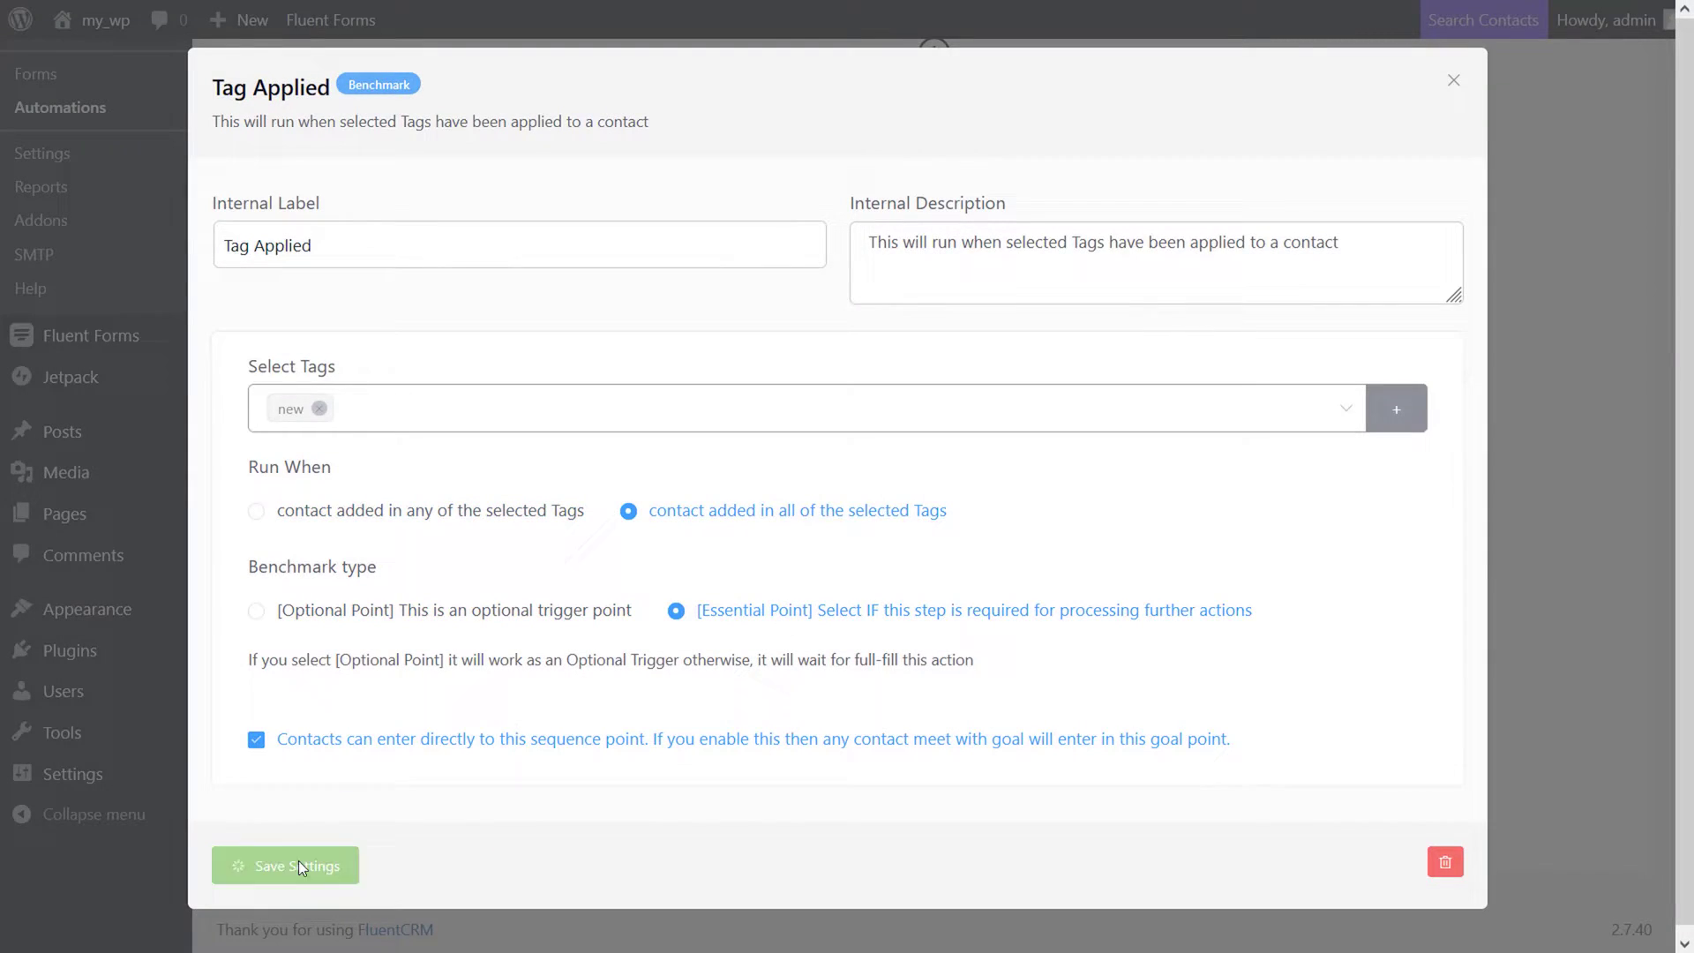
scroll(960, 705, "up", 3)
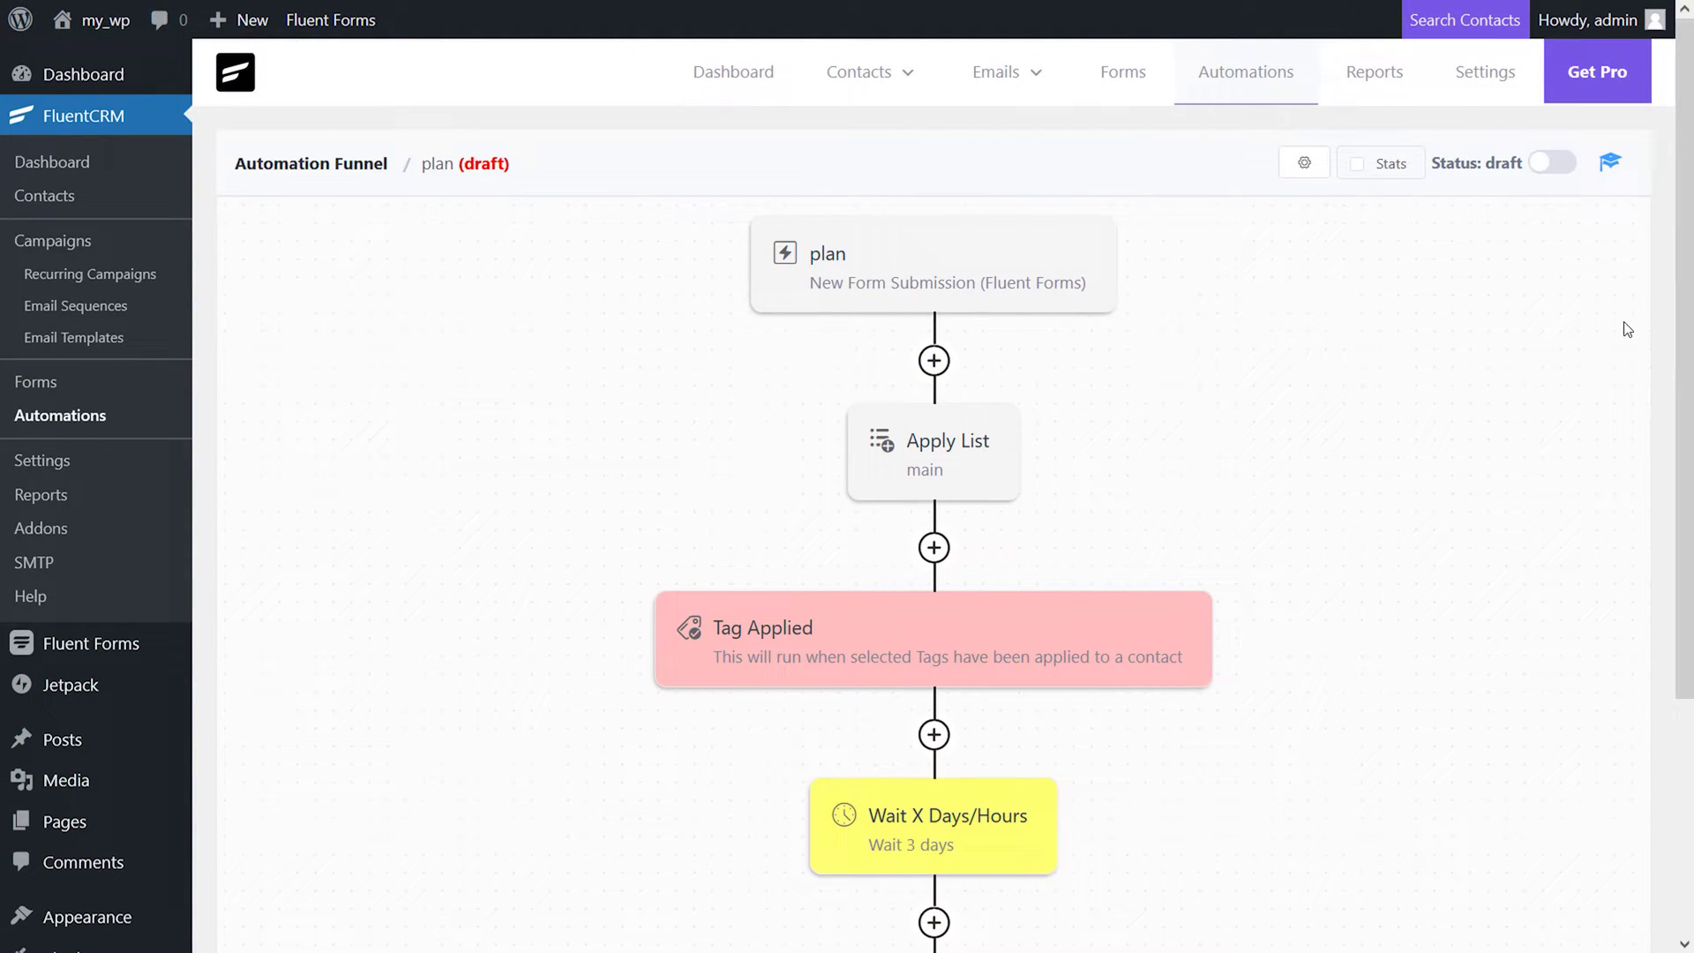
left_click(1569, 172)
left_click(1570, 172)
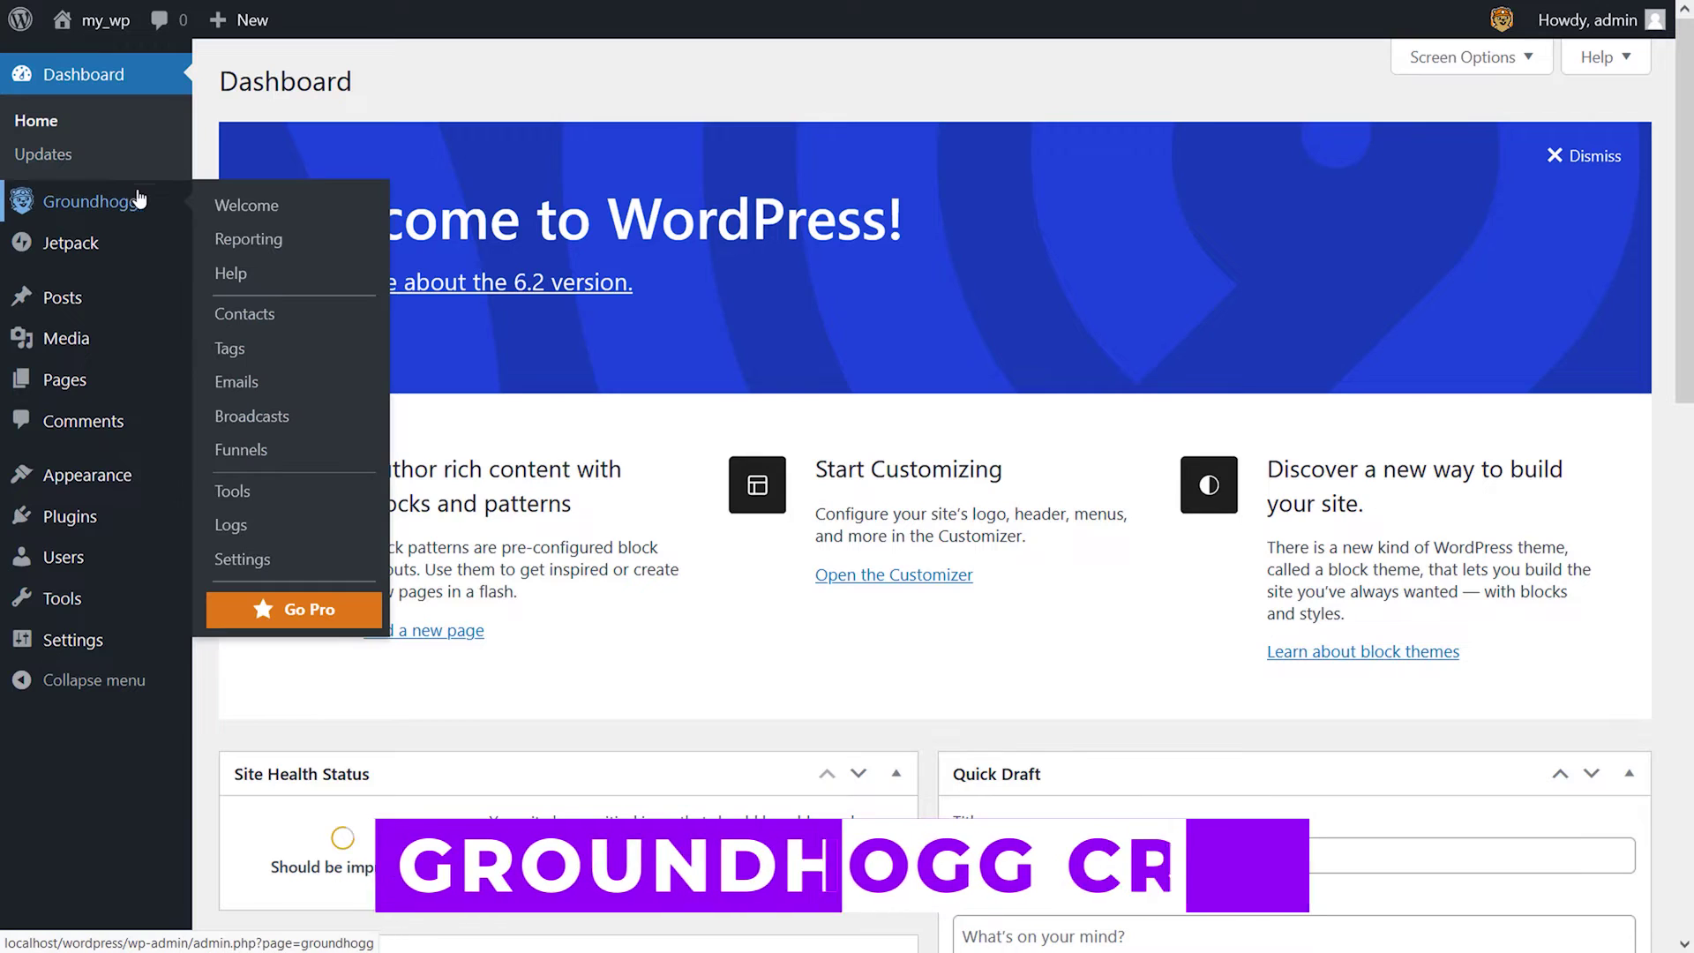
Step: Browse Groundhogg's welcome, contacts and tags pages, then open Funnels
left_click(136, 198)
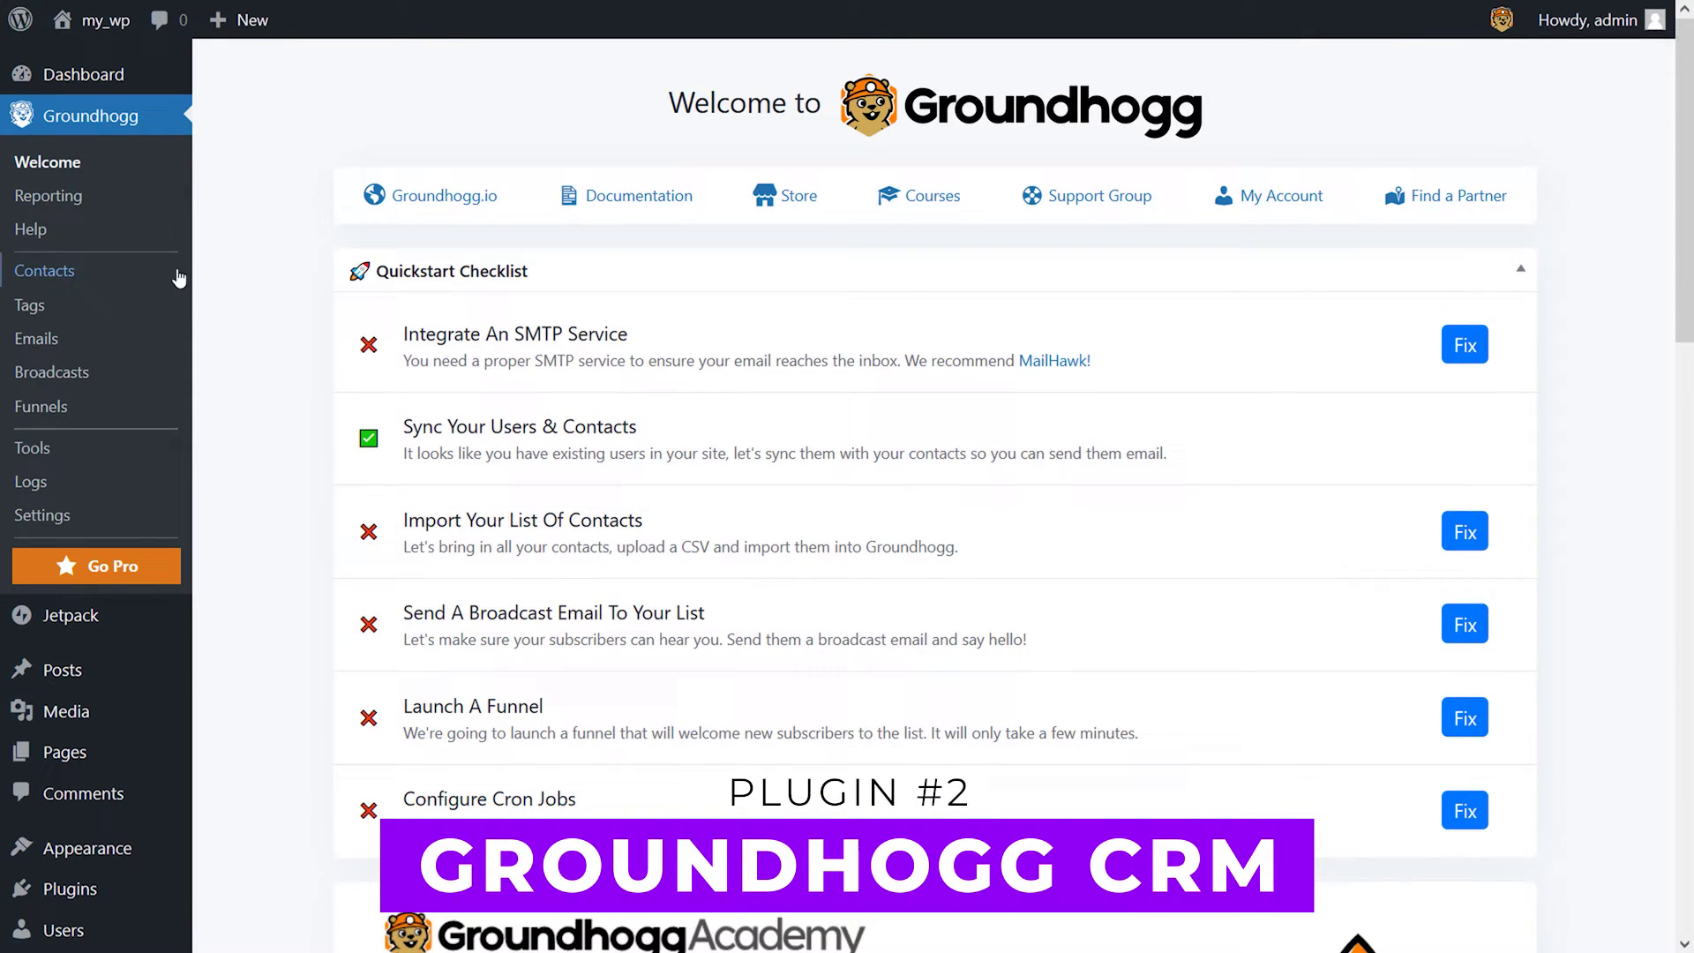
left_click(164, 279)
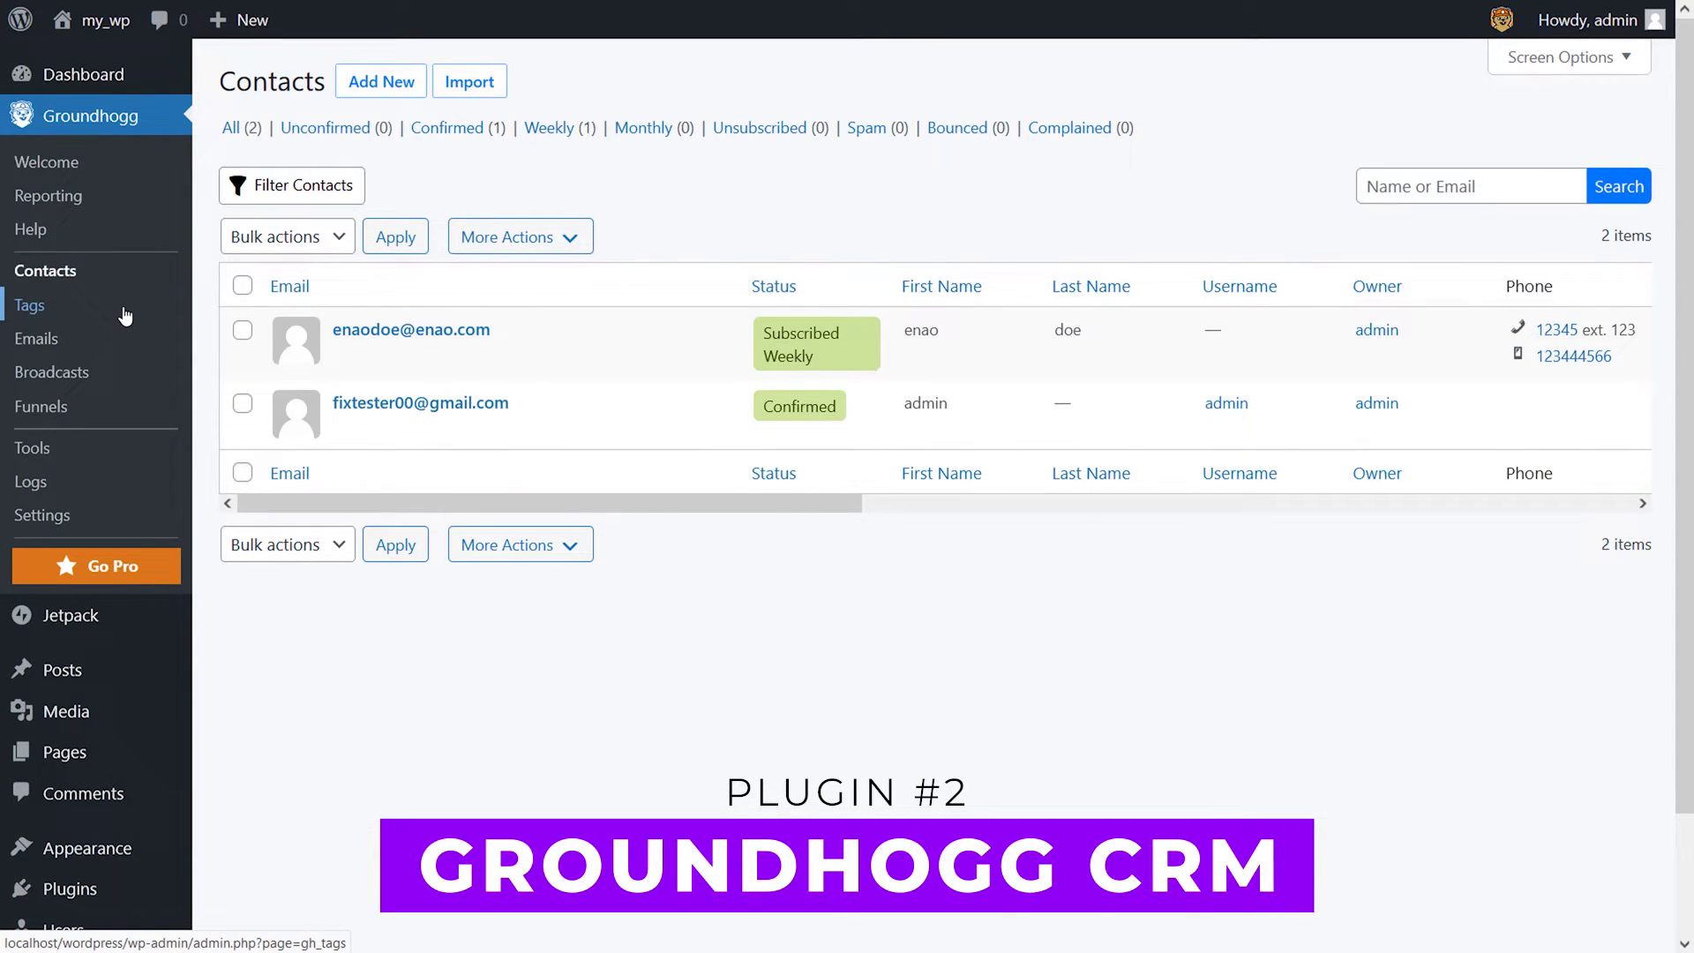
left_click(126, 316)
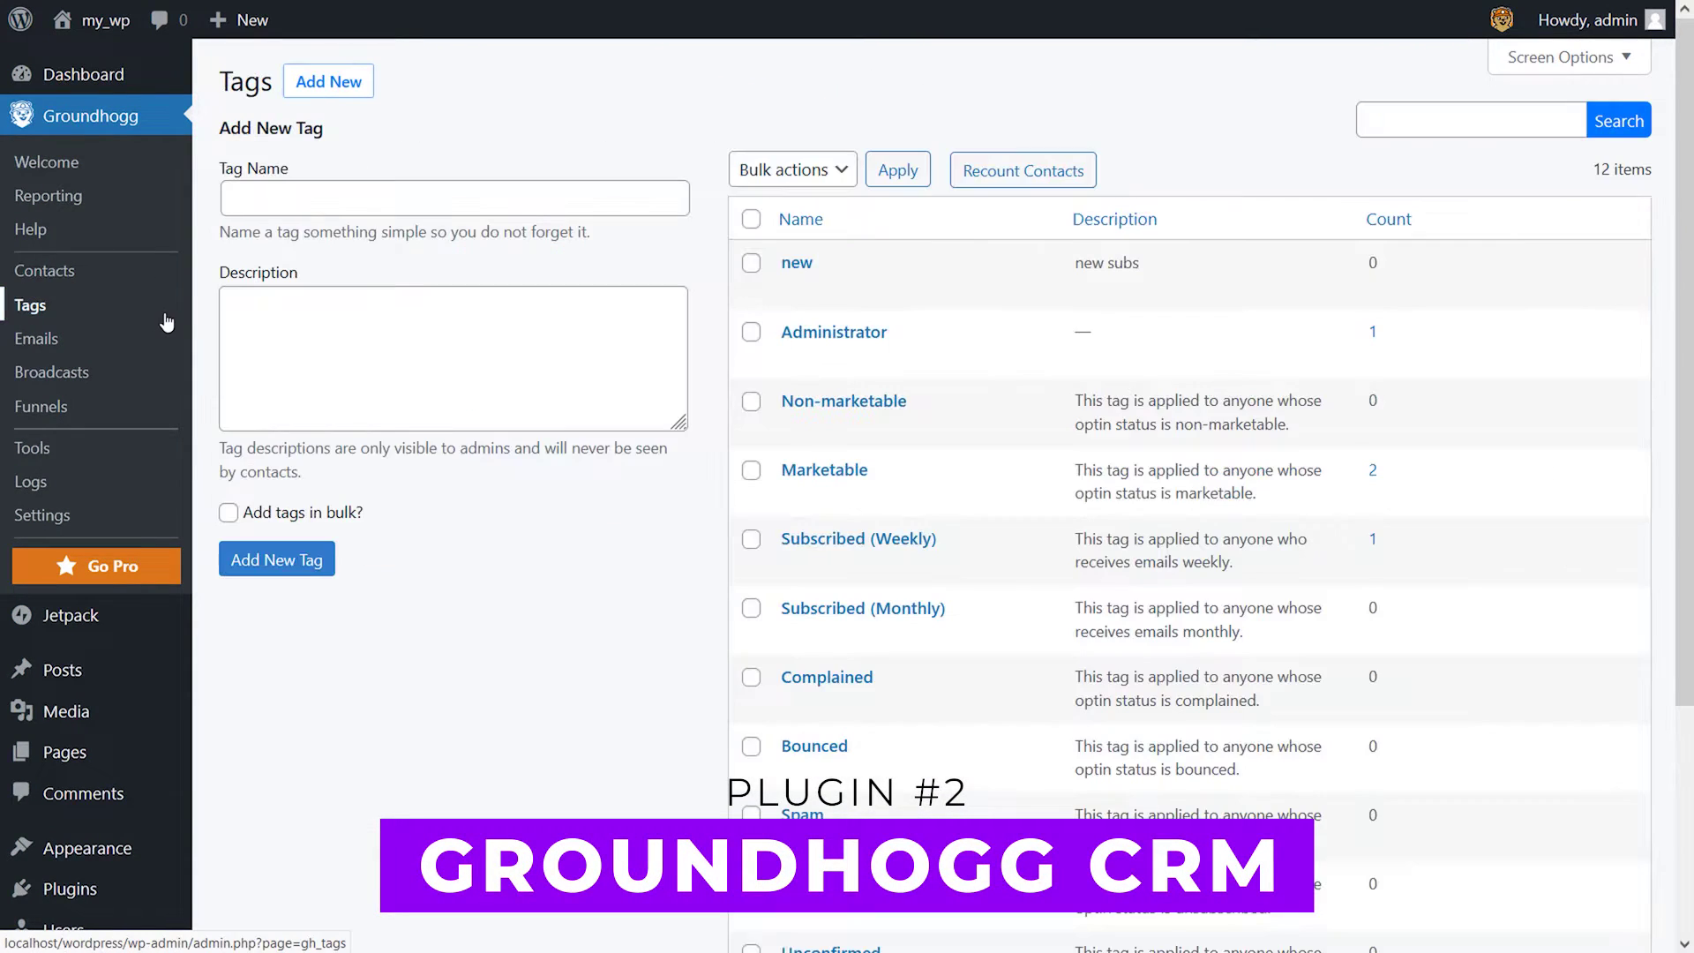
left_click(87, 410)
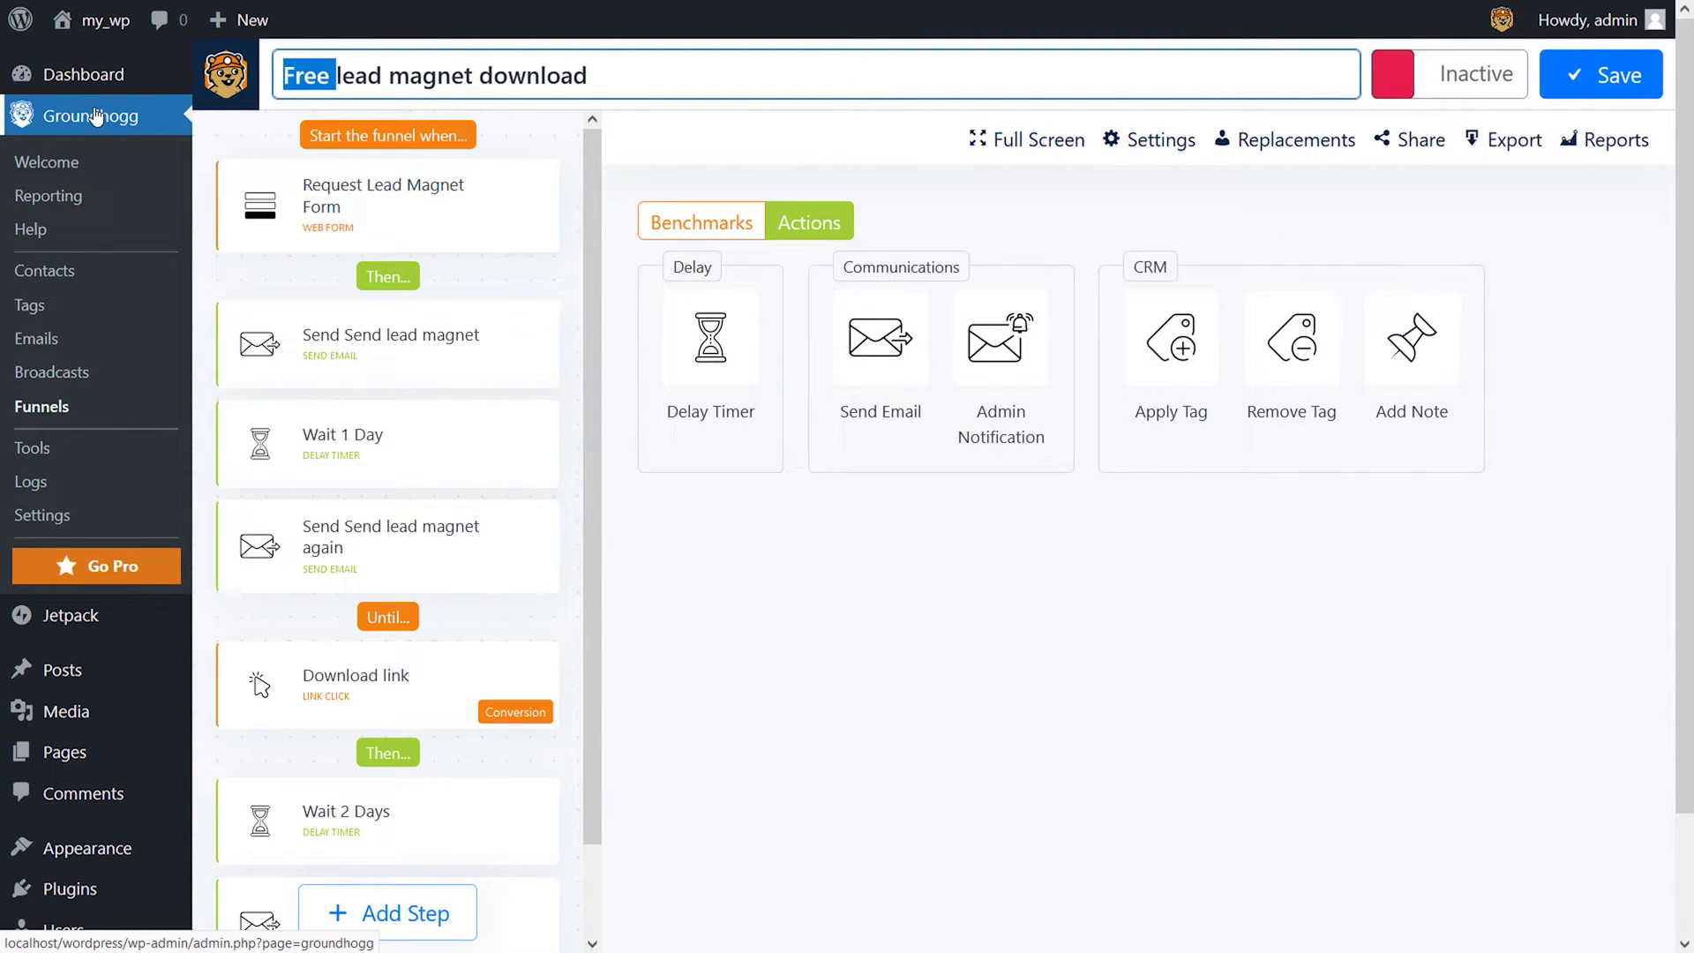
Step: Remove 'Free' from the funnel title so it reads lead magnet download
key("BackSpace")
left_click(627, 183)
scroll(574, 453, "down", 1)
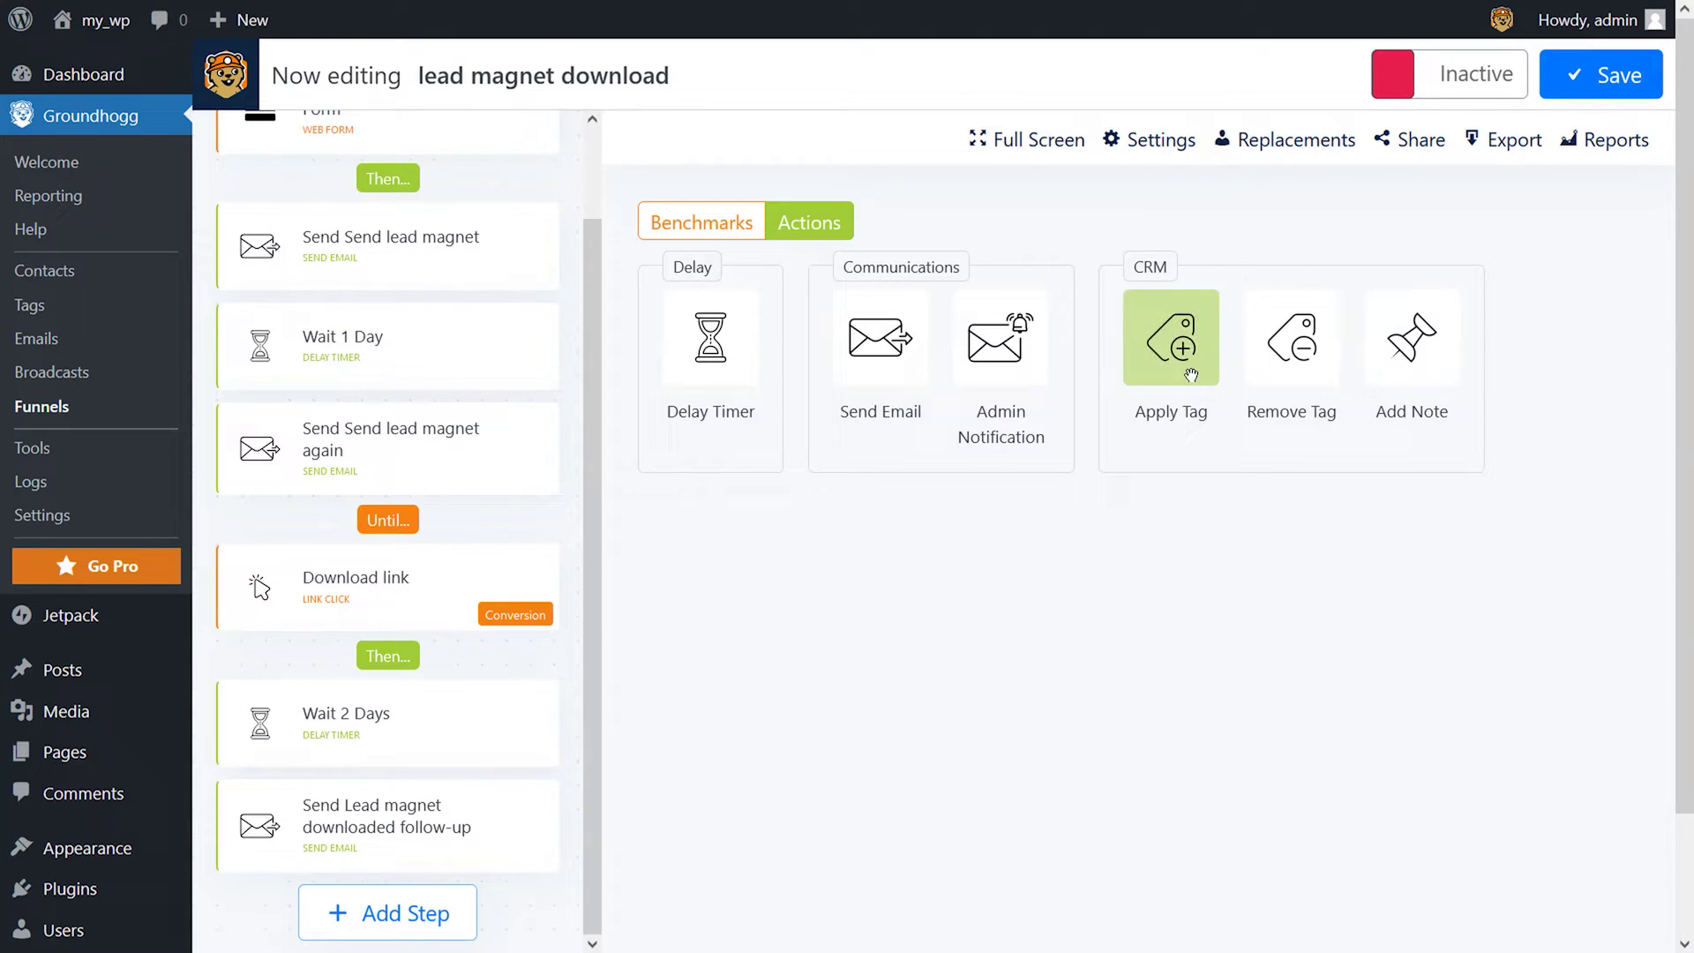
Step: Append an Apply Tag step using the Subscribed (Weekly) tag
left_click_drag(1191, 375, 409, 850)
left_click(776, 319)
left_click(777, 353)
left_click(598, 811)
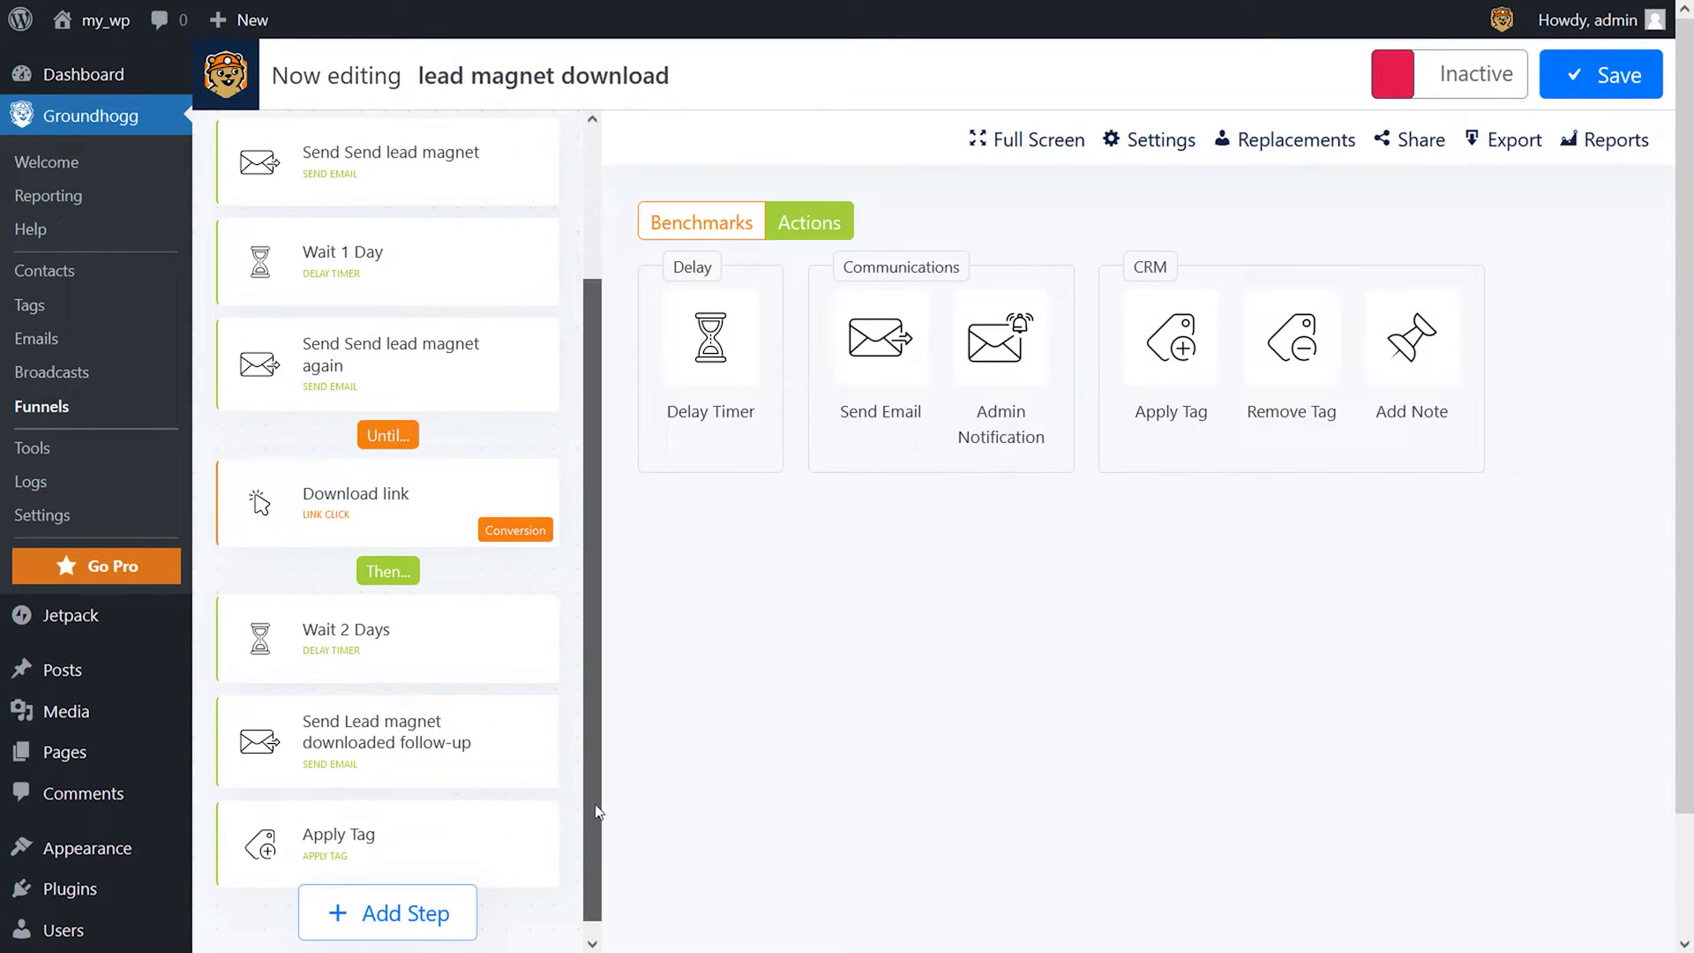
Step: Append a delay timer step set to 5 minutes
left_click_drag(710, 338, 518, 847)
left_click(944, 371)
left_click(935, 408)
double_click(675, 370)
type("5")
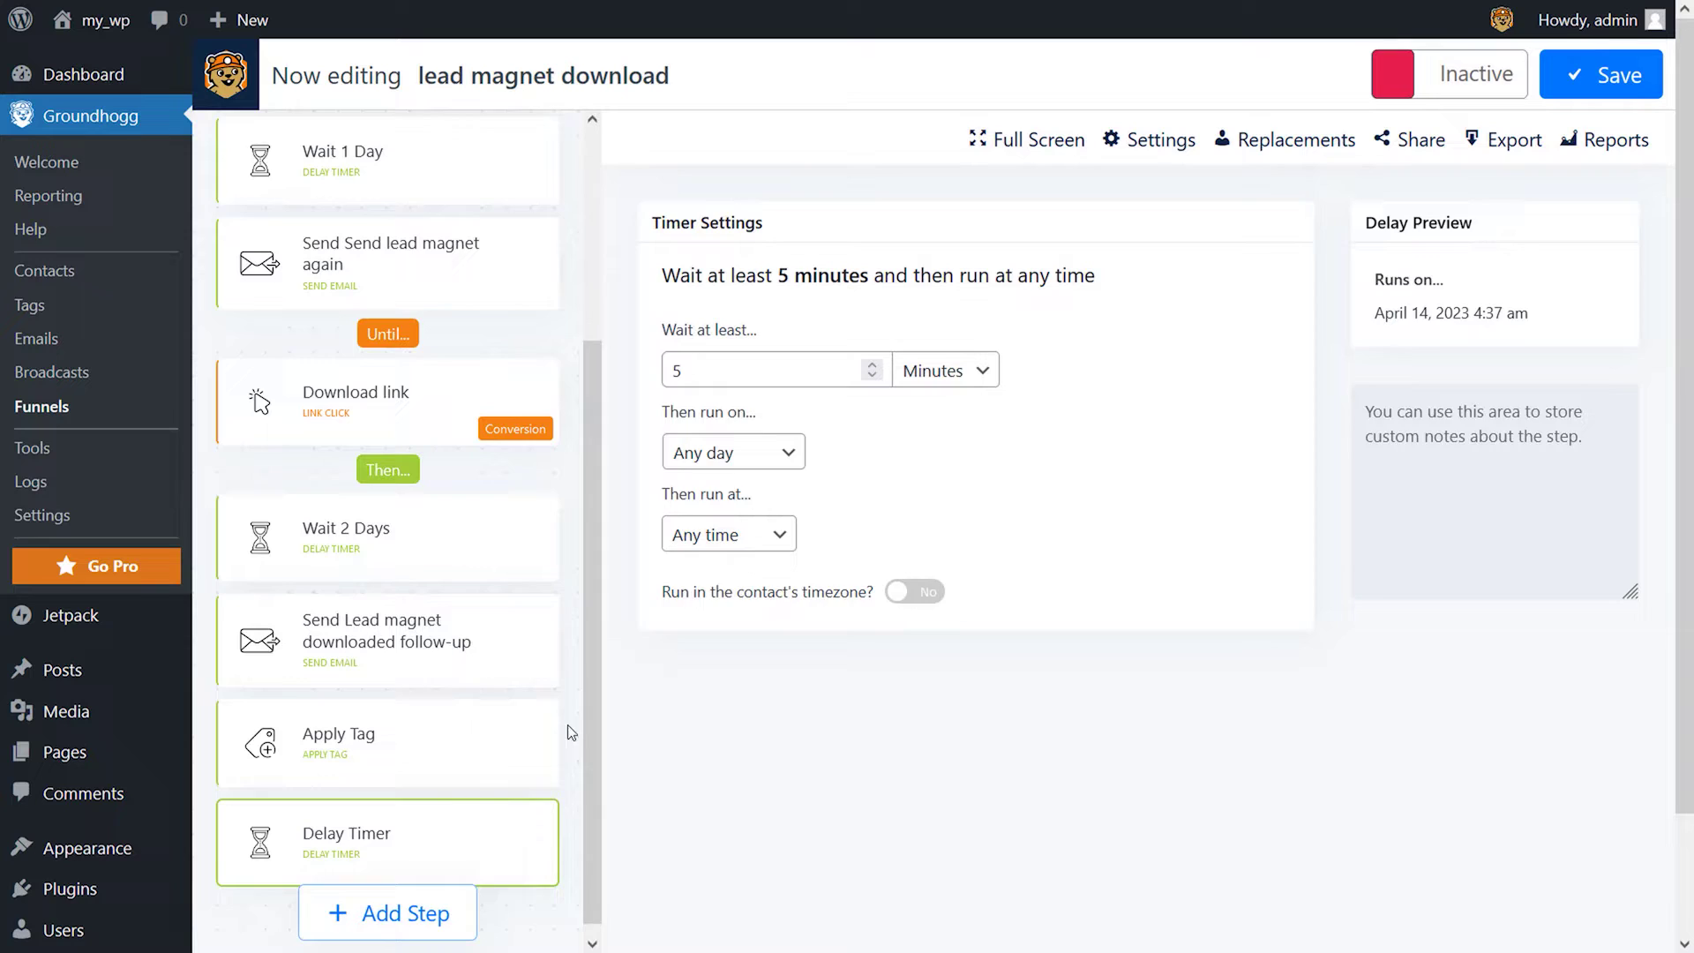
left_click(572, 733)
Step: Add an admin notification step, then open the funnel's report from the funnels list
left_click(998, 359)
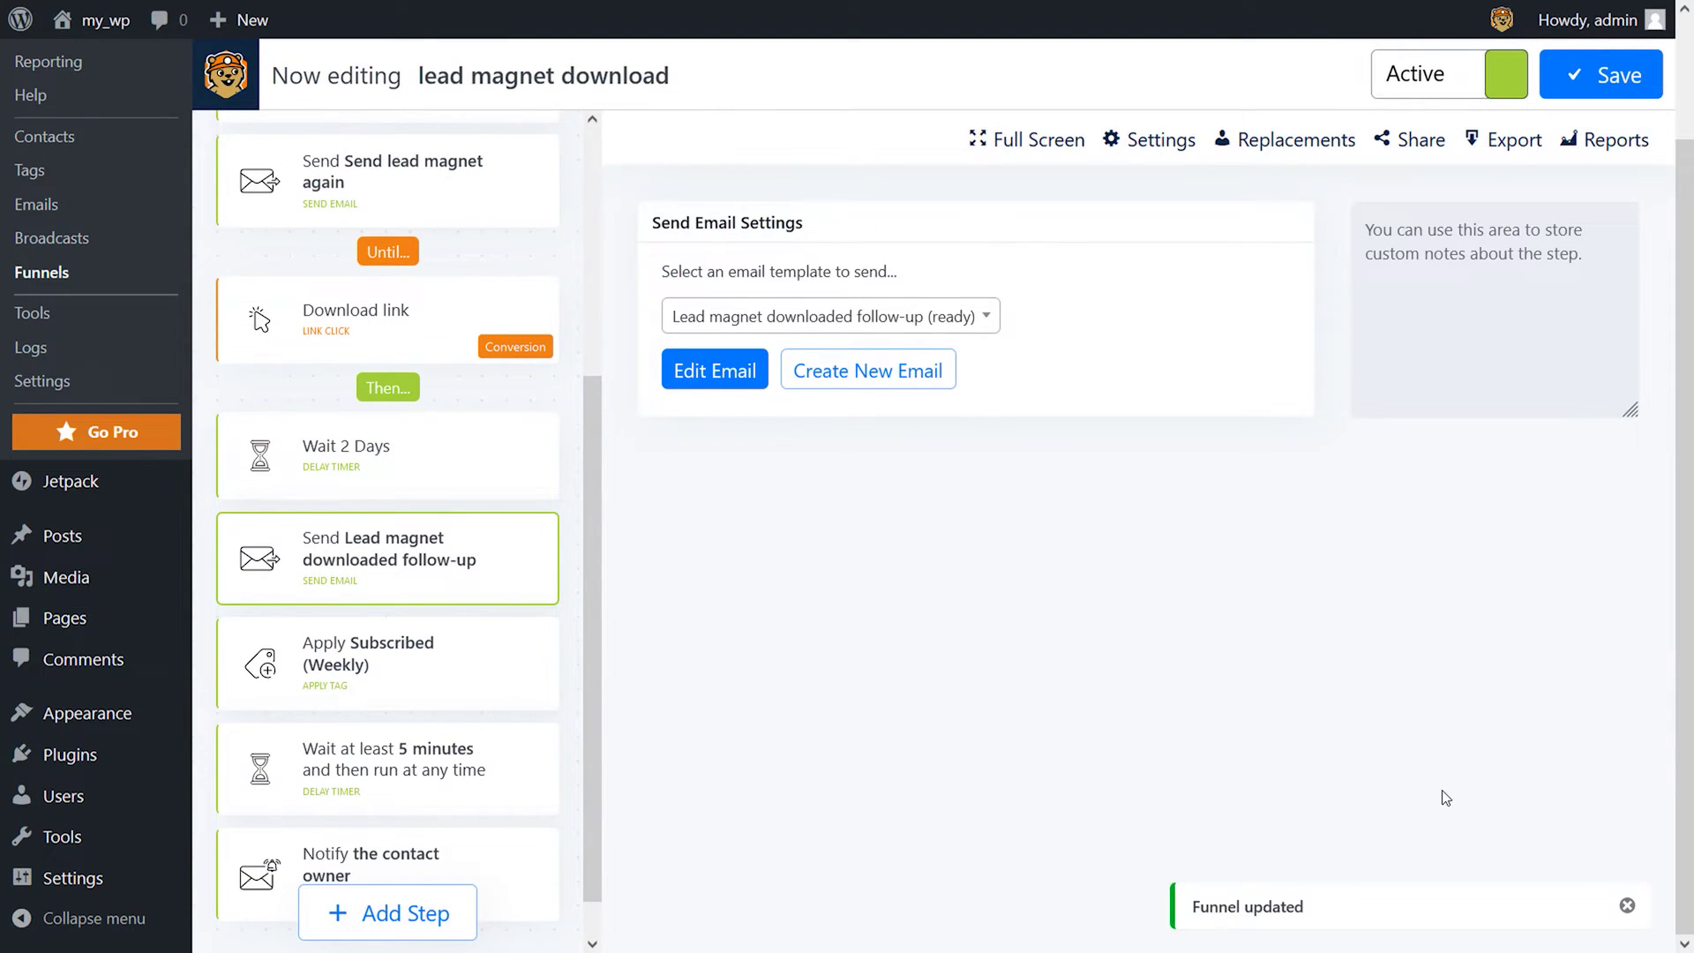
left_click(39, 271)
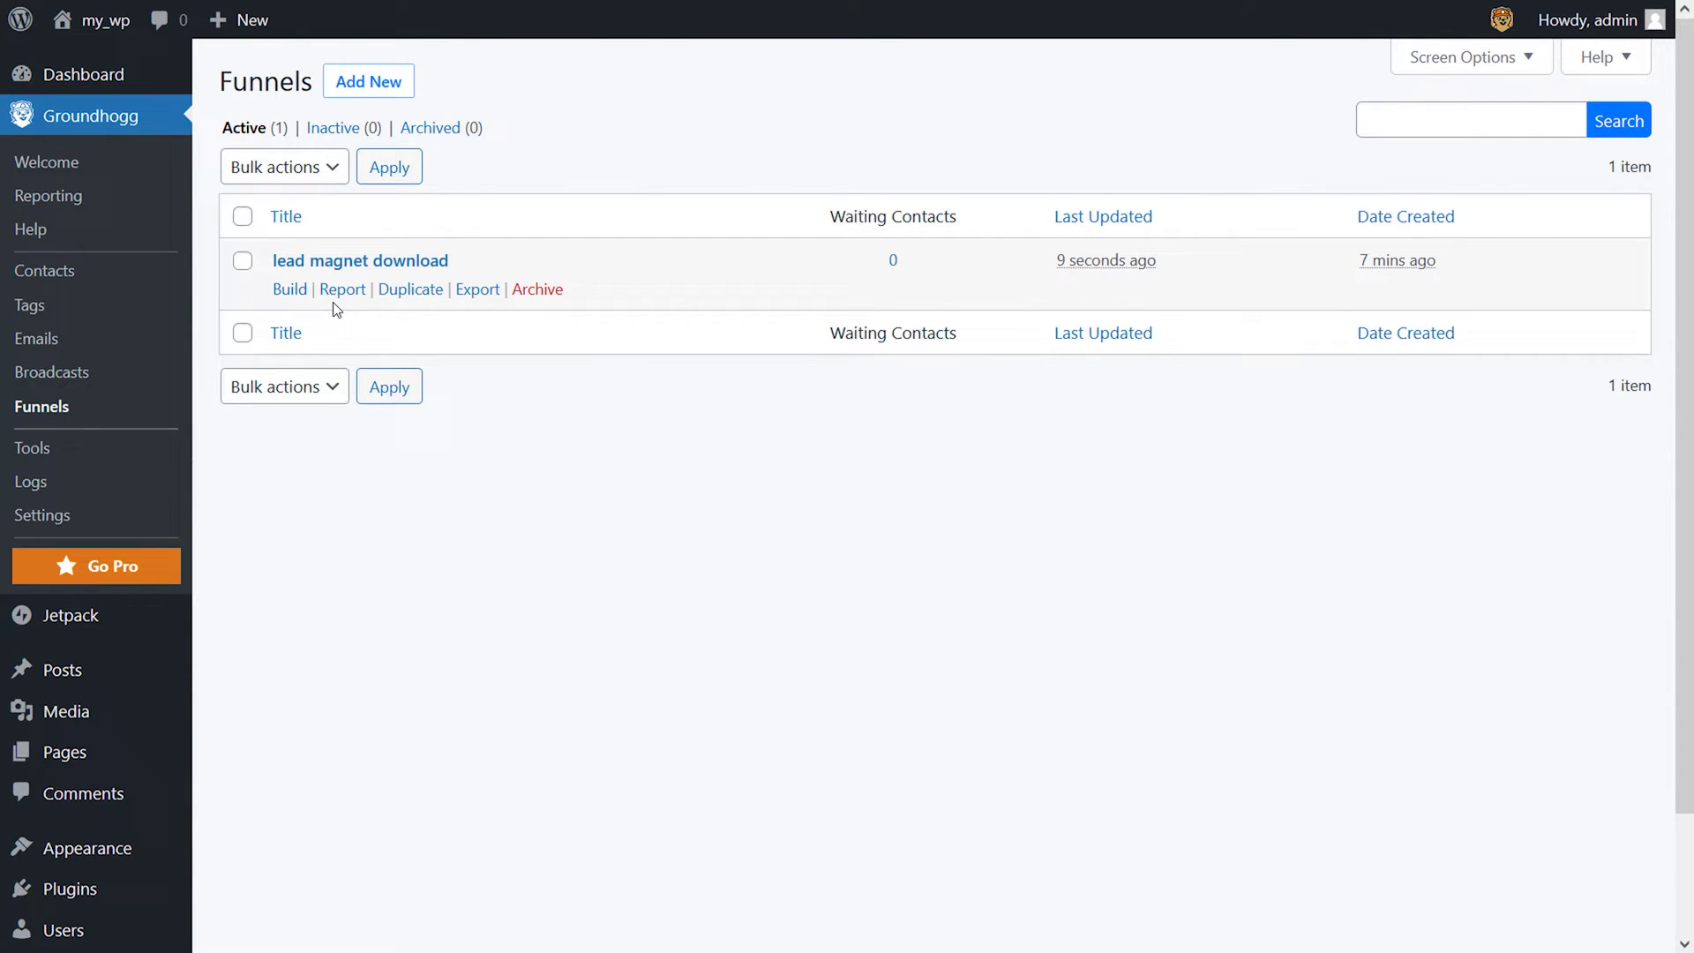
left_click(342, 289)
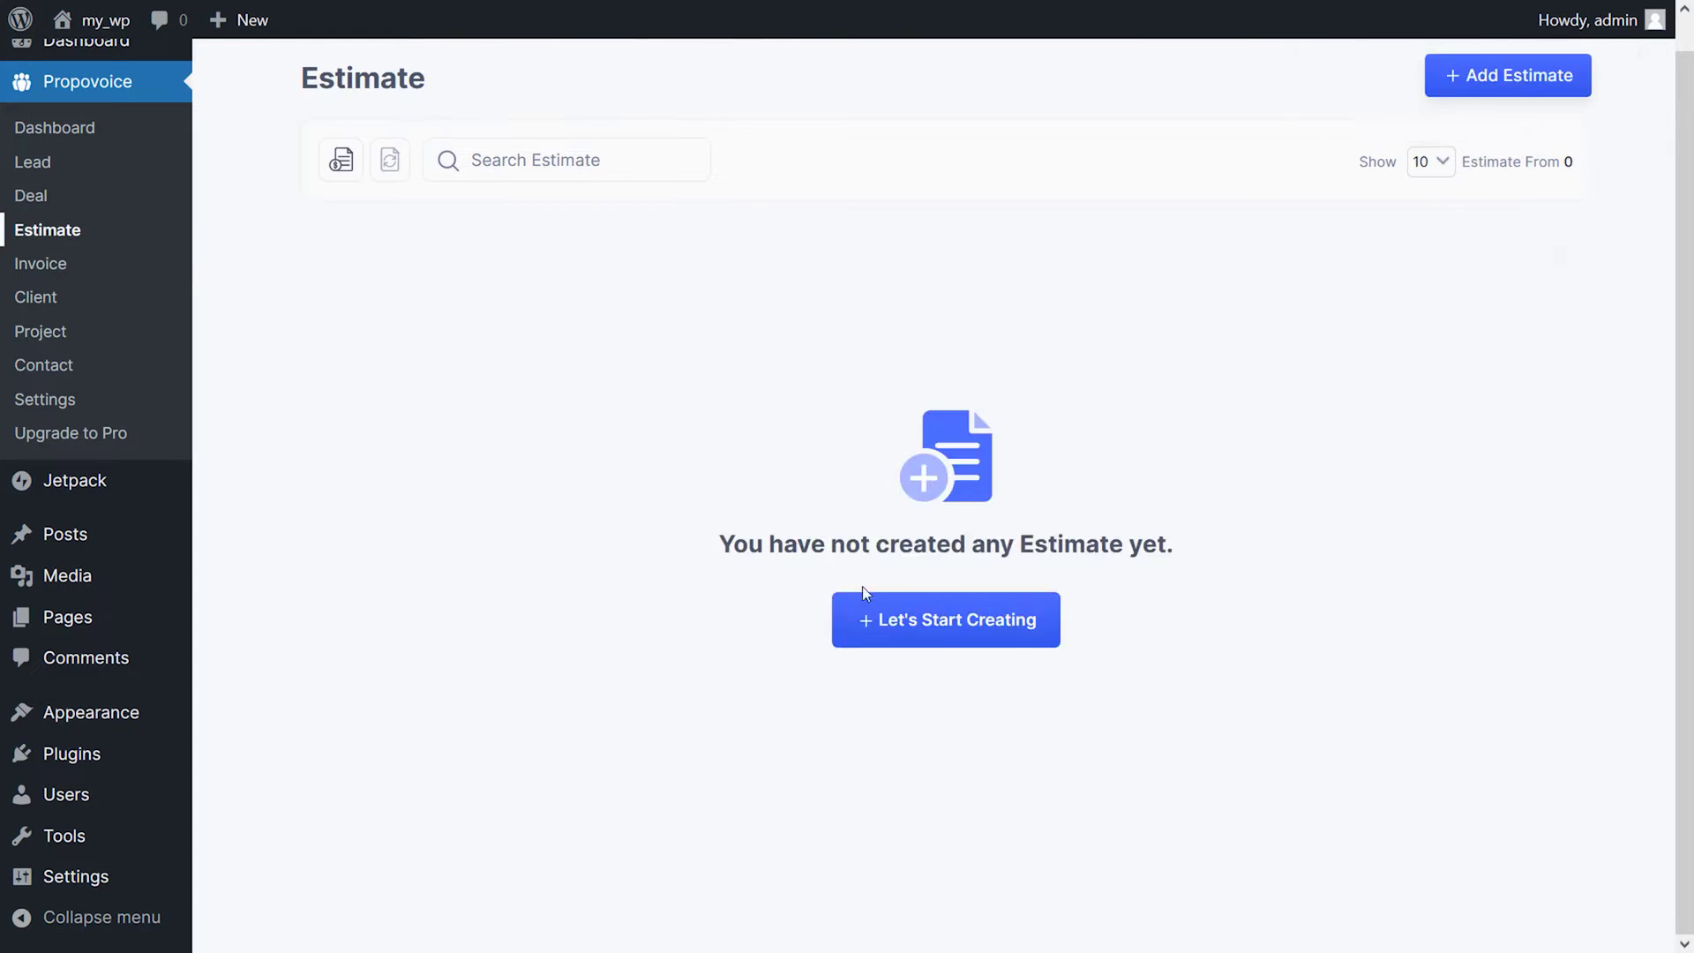
left_click(863, 592)
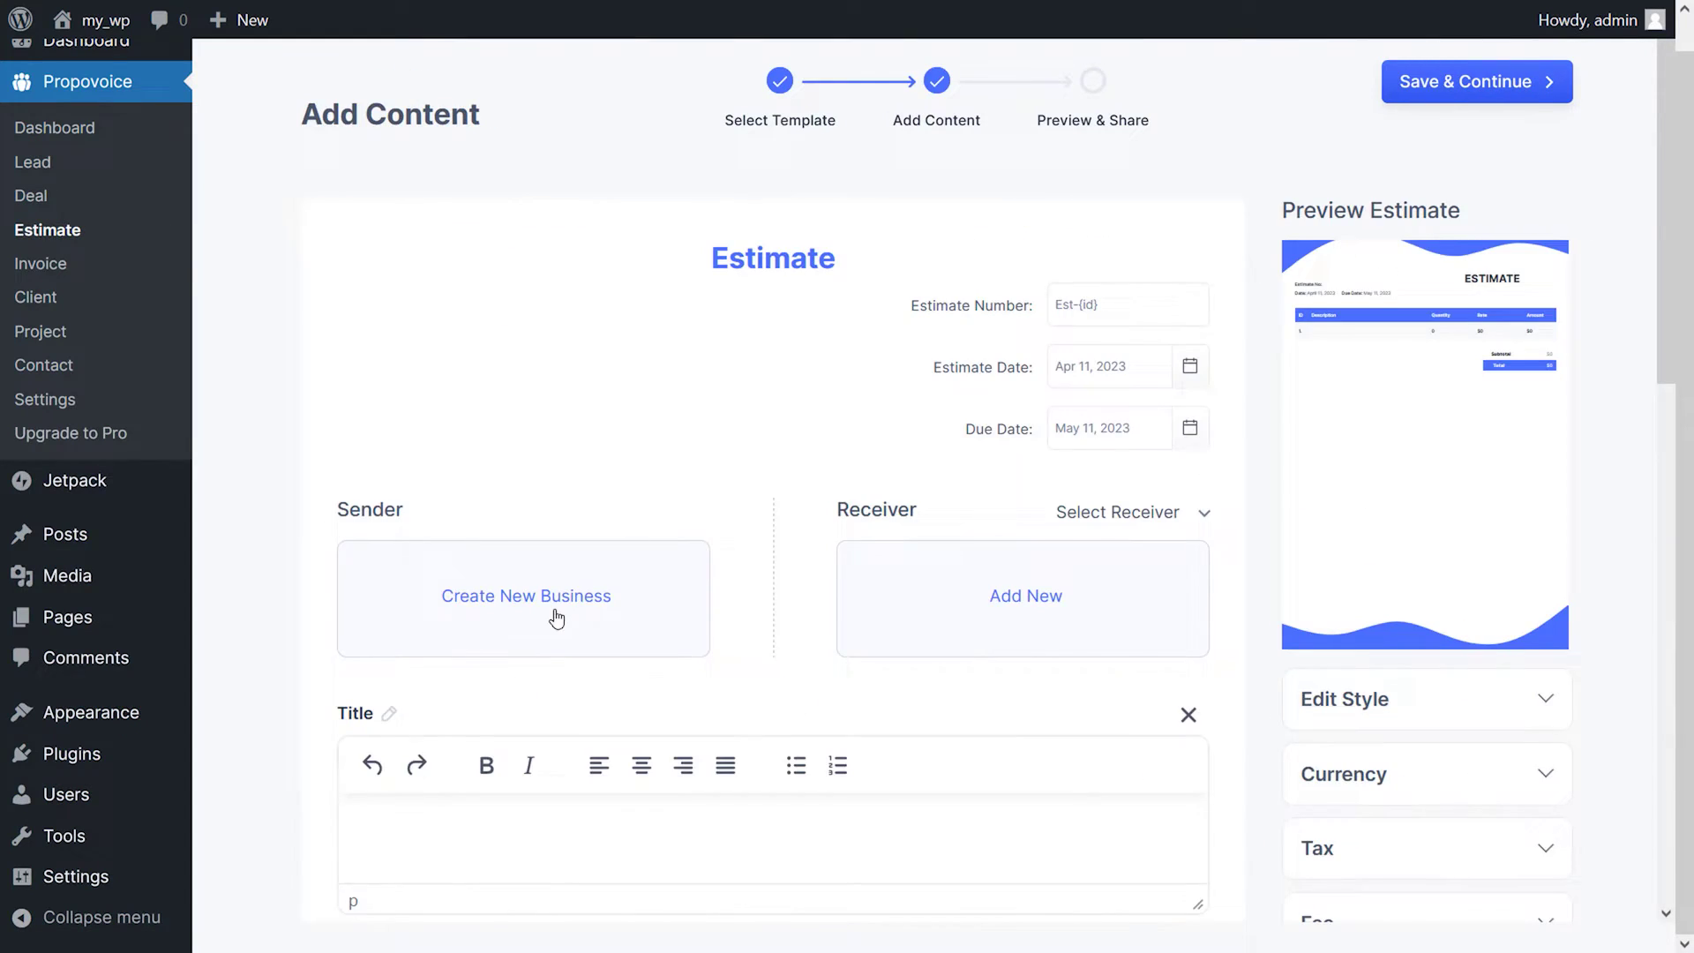
type("2")
left_click(599, 480)
type("www.ezioezioeizo.com")
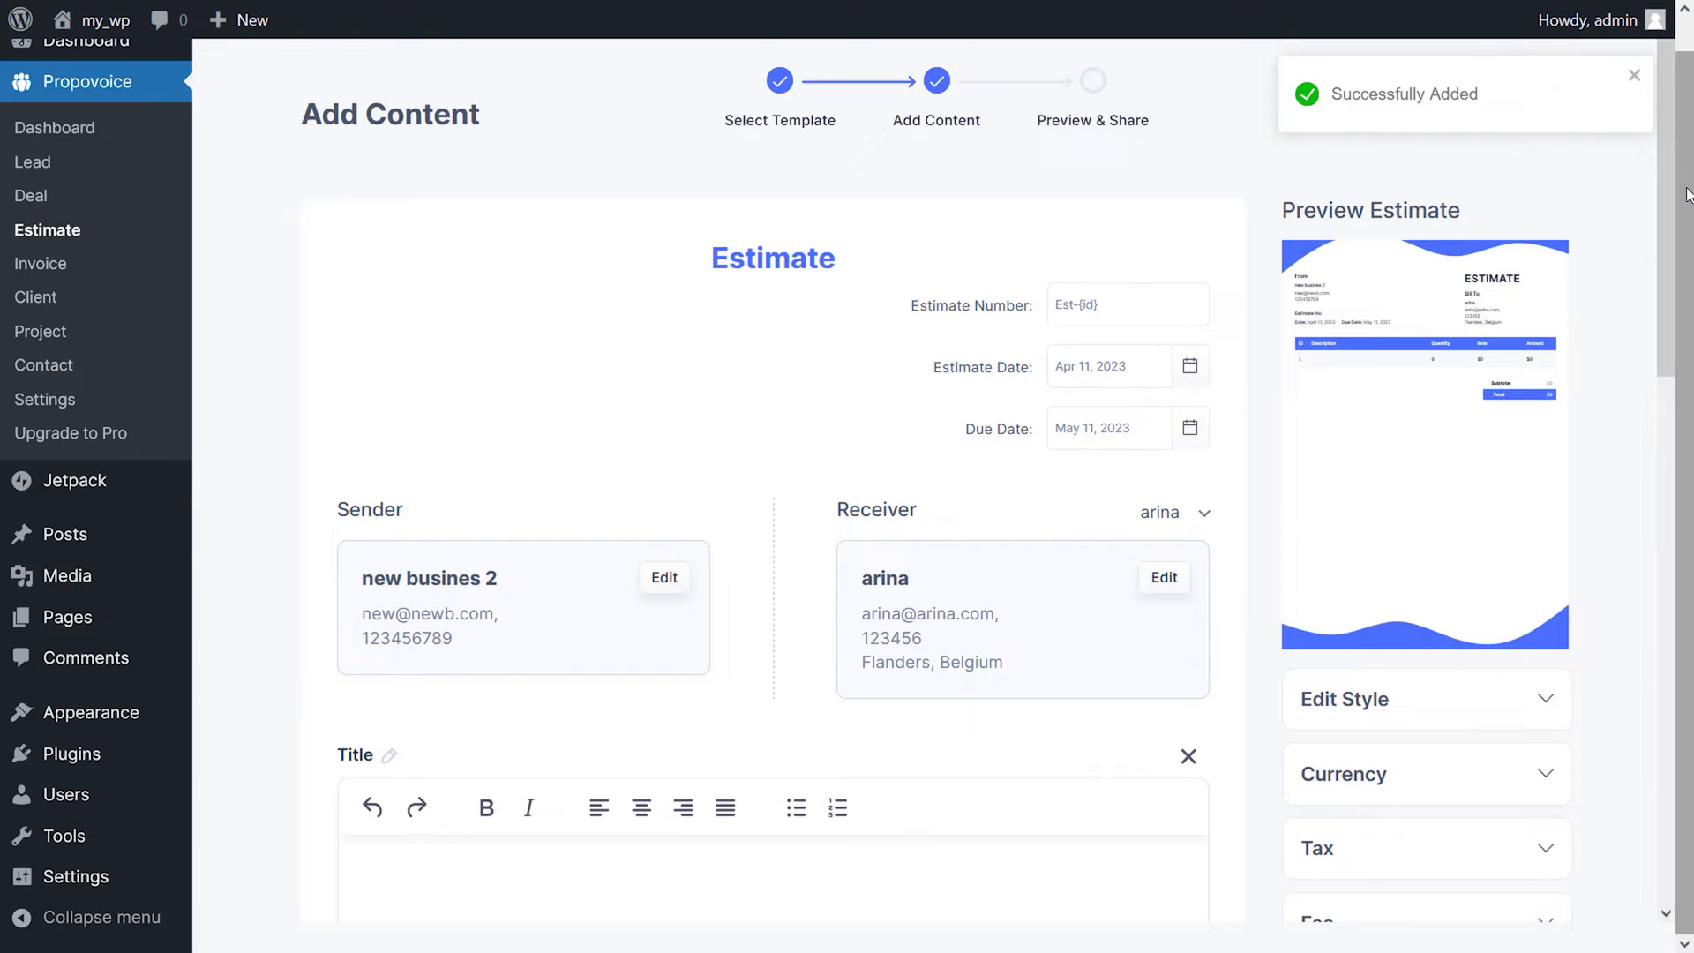
scroll(833, 219, "down", 6)
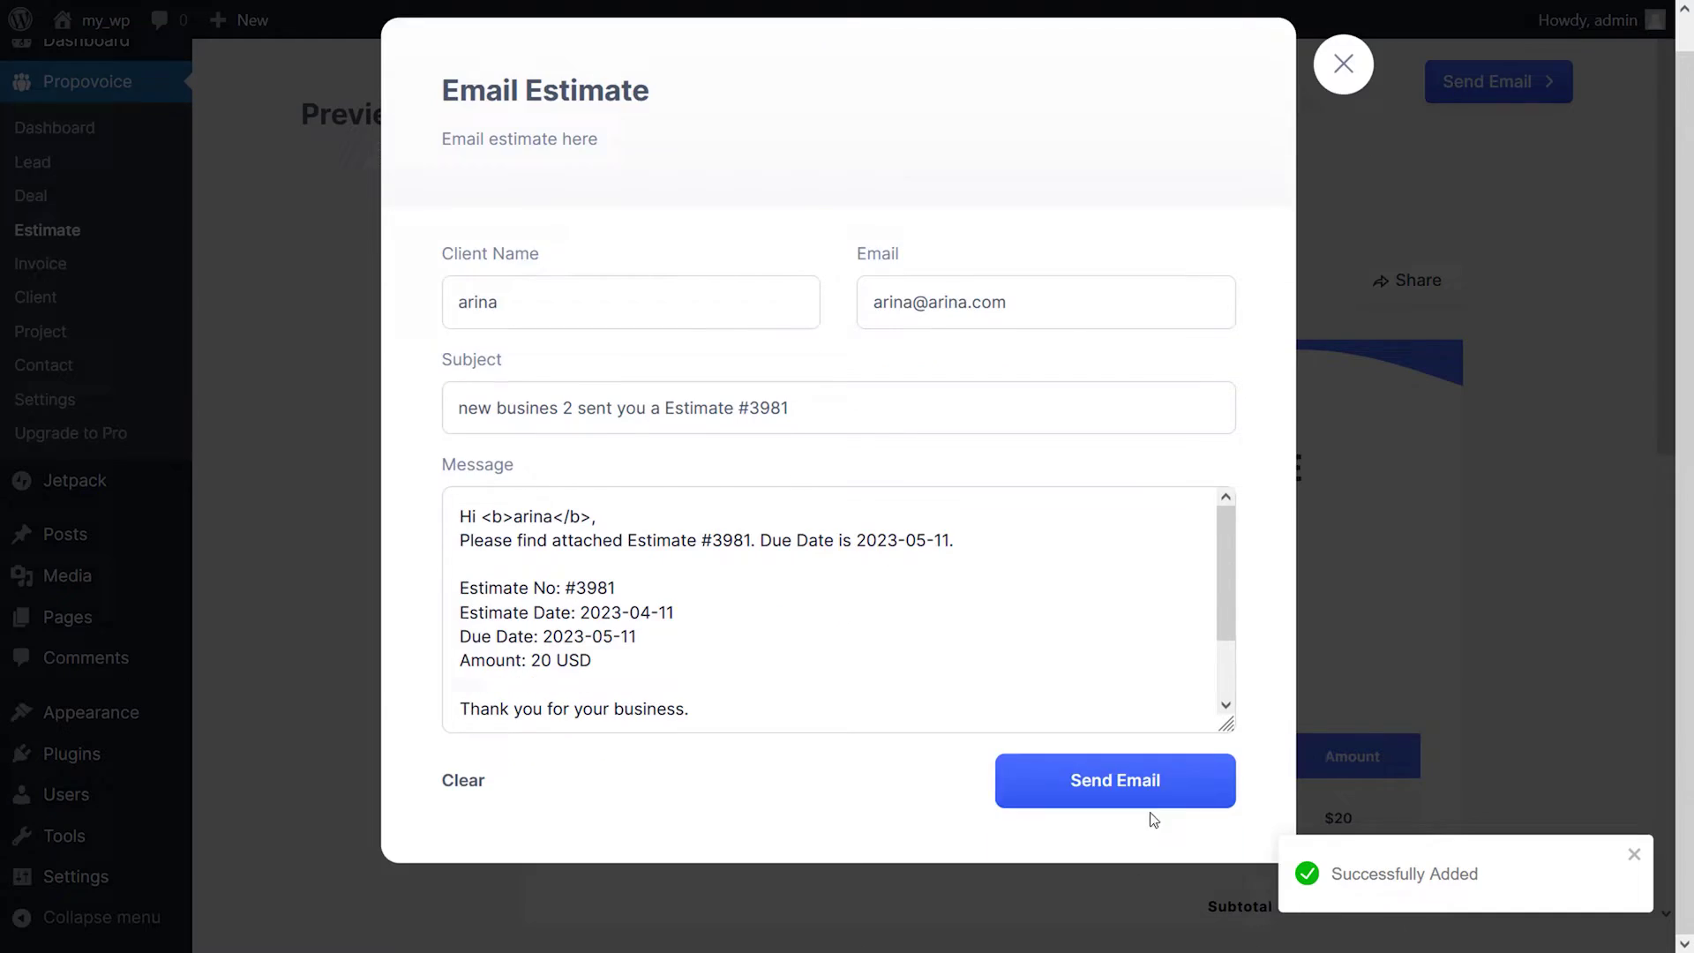
Step: Email the estimate to the client and save the new client
left_click(86, 270)
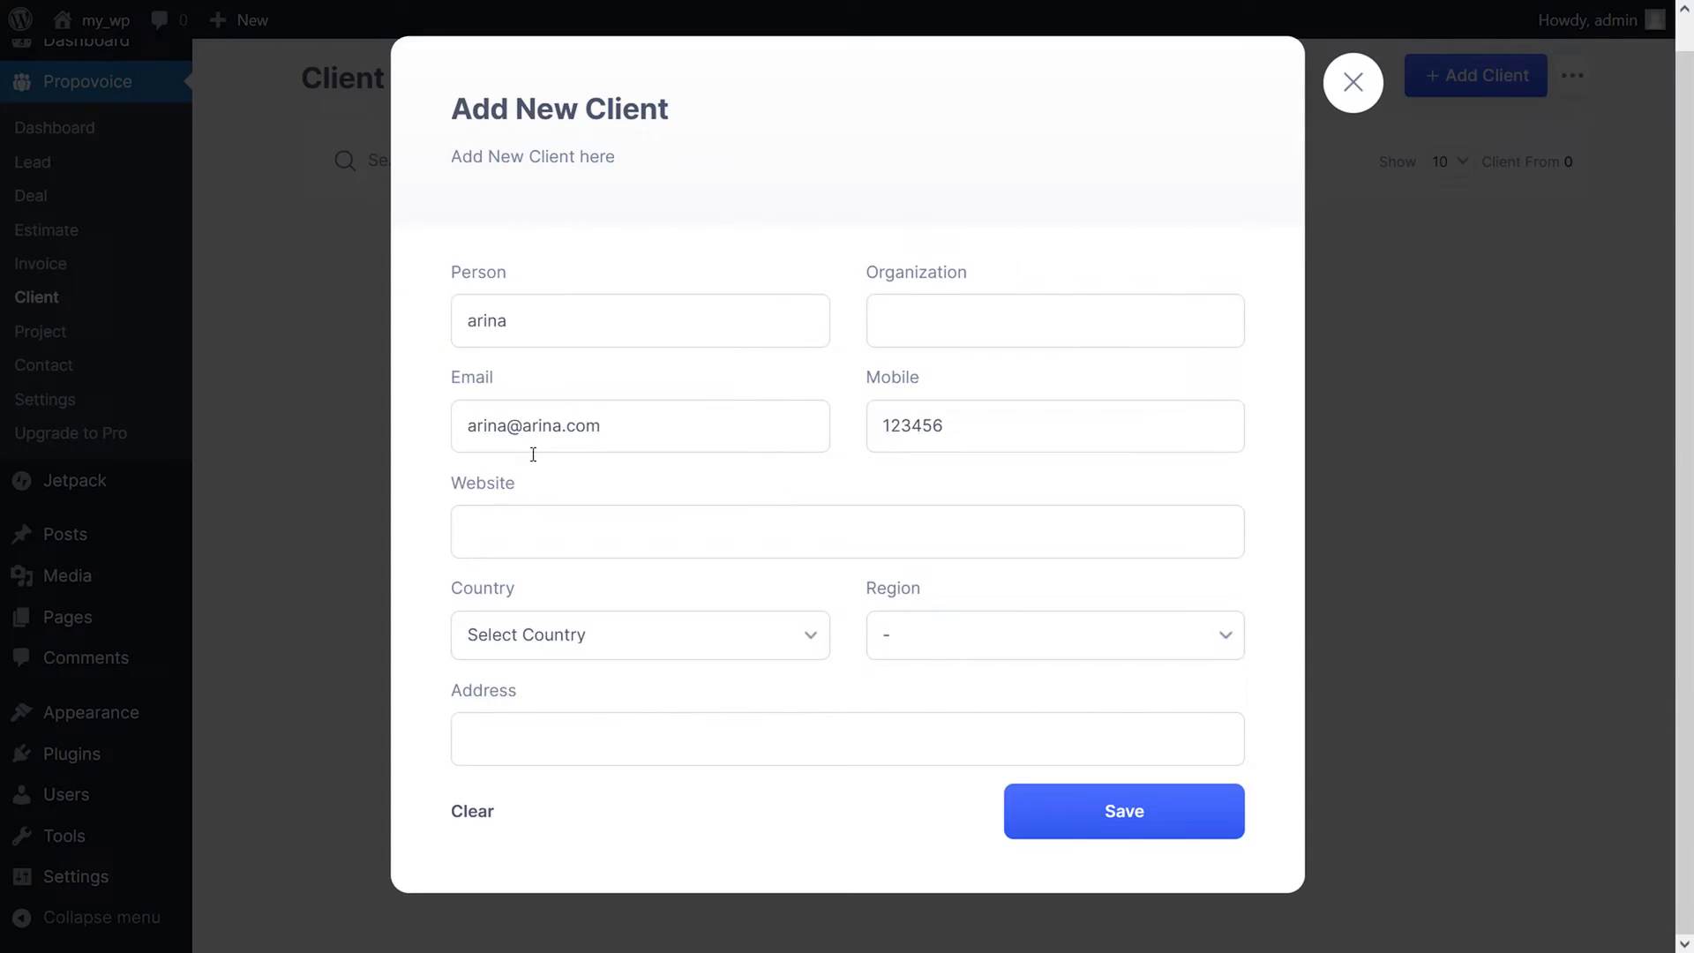
left_click(1087, 820)
left_click(71, 299)
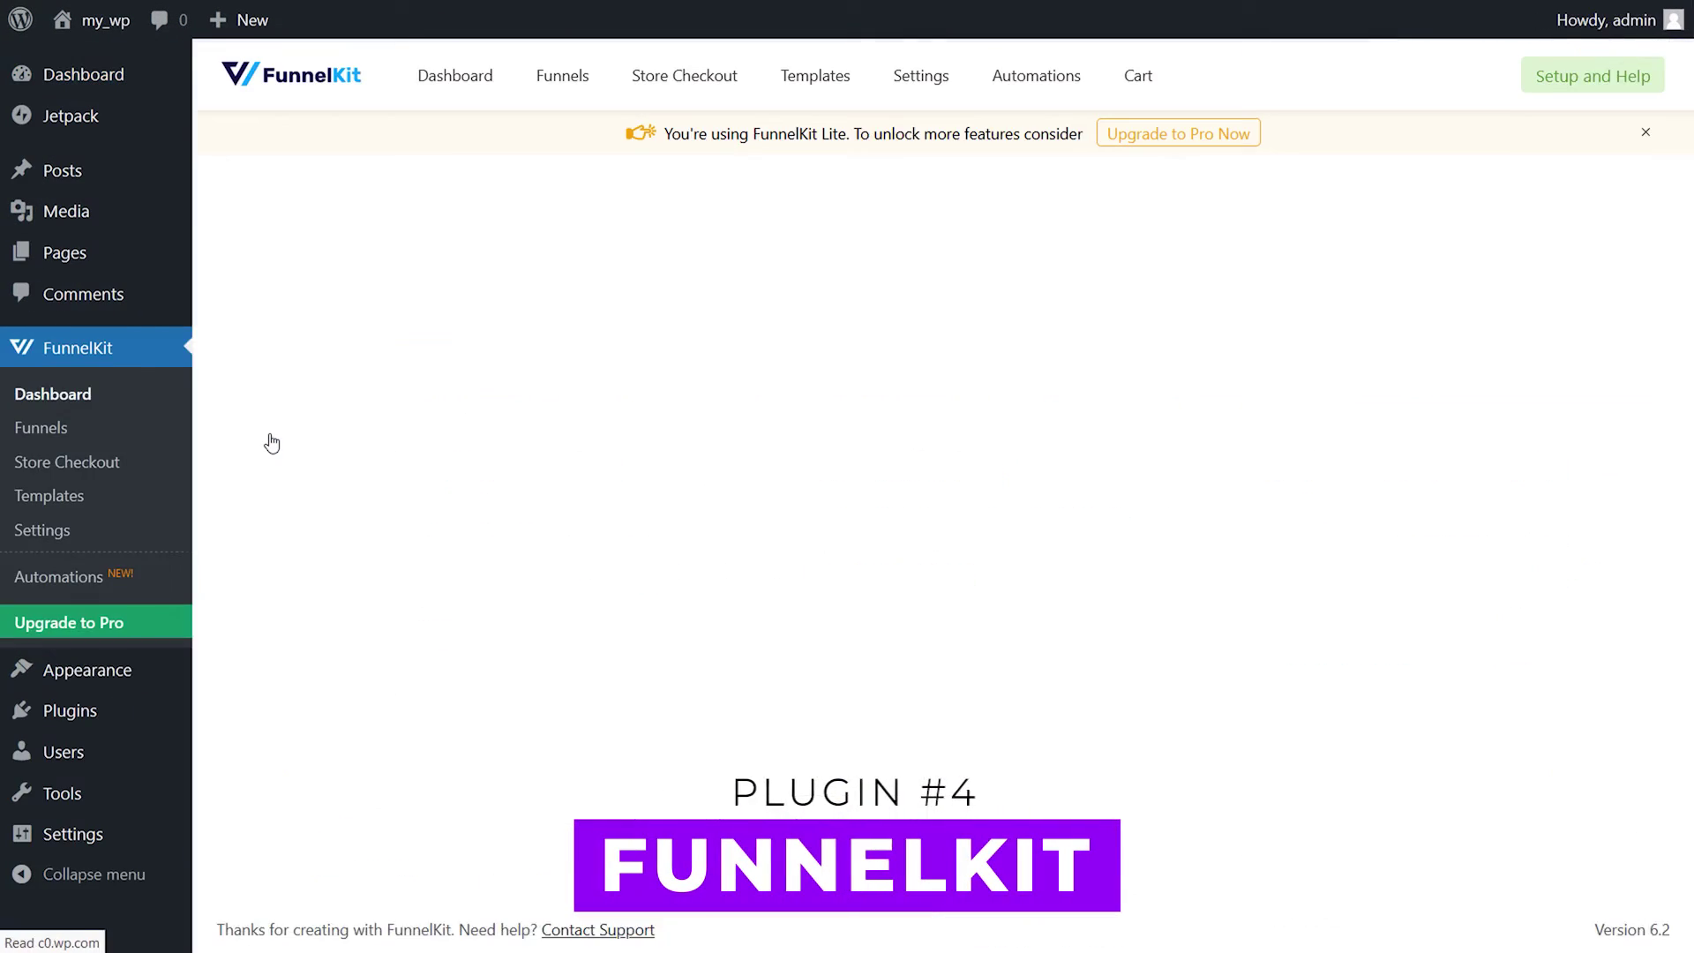
Step: Start a new FunnelKit funnel and preview the Livewire template's One Click Upsell page
mouse_move(1685, 250)
left_mouse_down()
mouse_move(1684, 486)
mouse_move(1687, 265)
left_mouse_up()
left_click(41, 220)
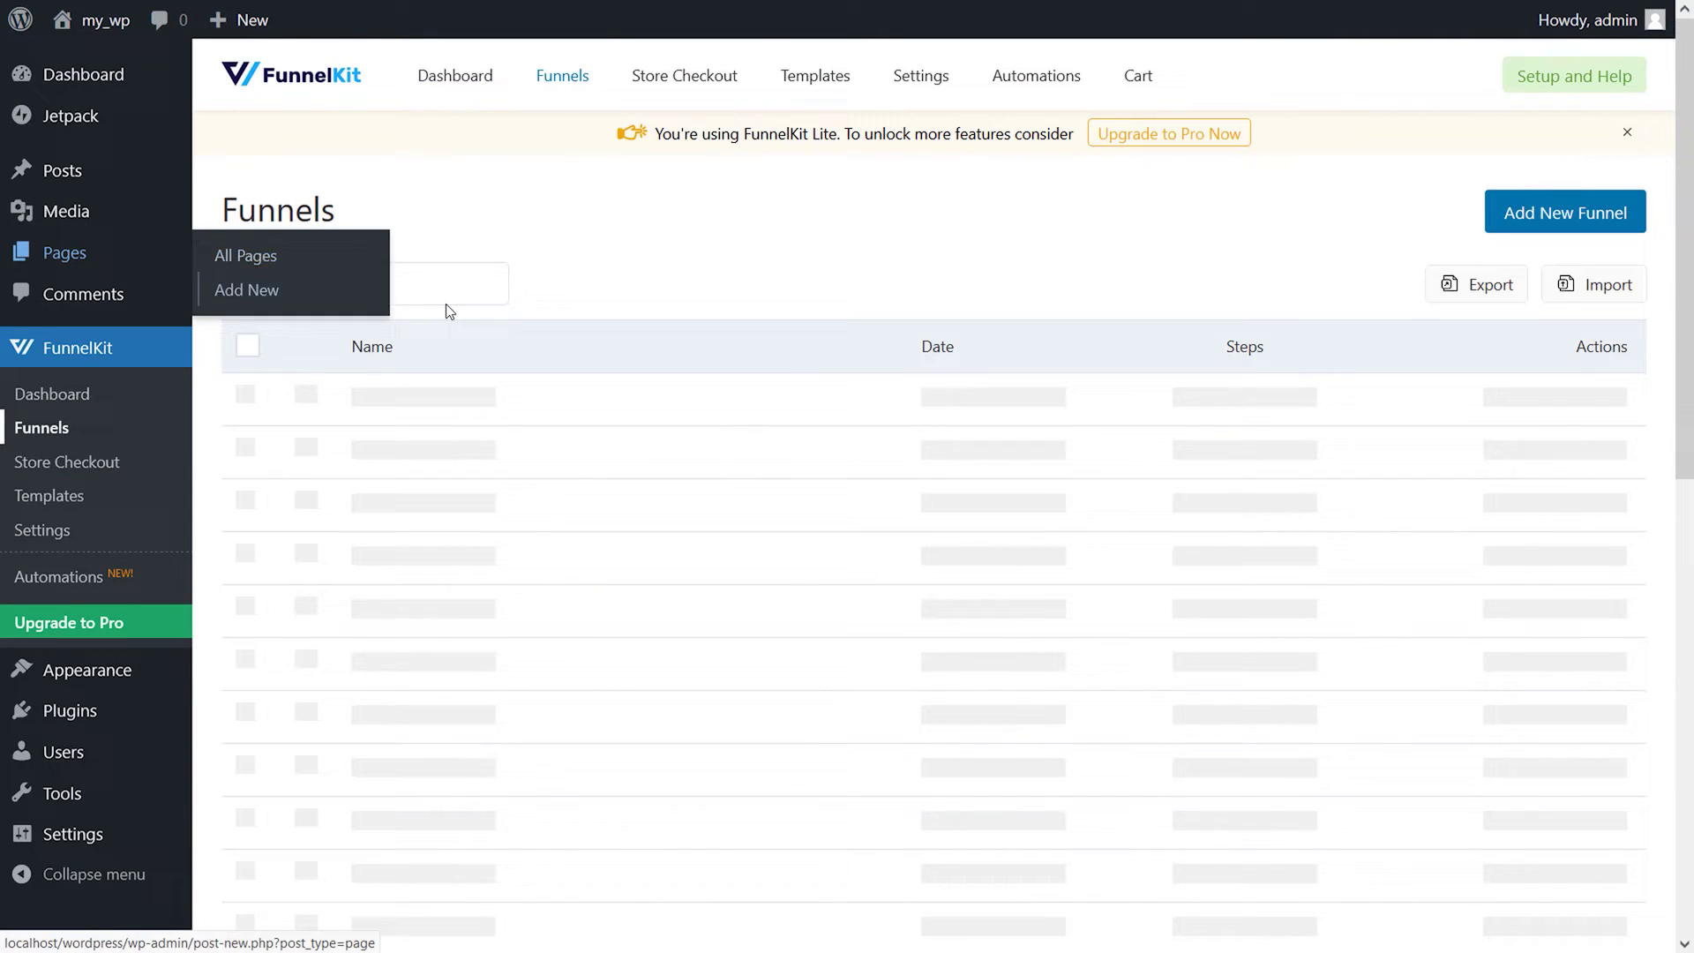
left_click(845, 630)
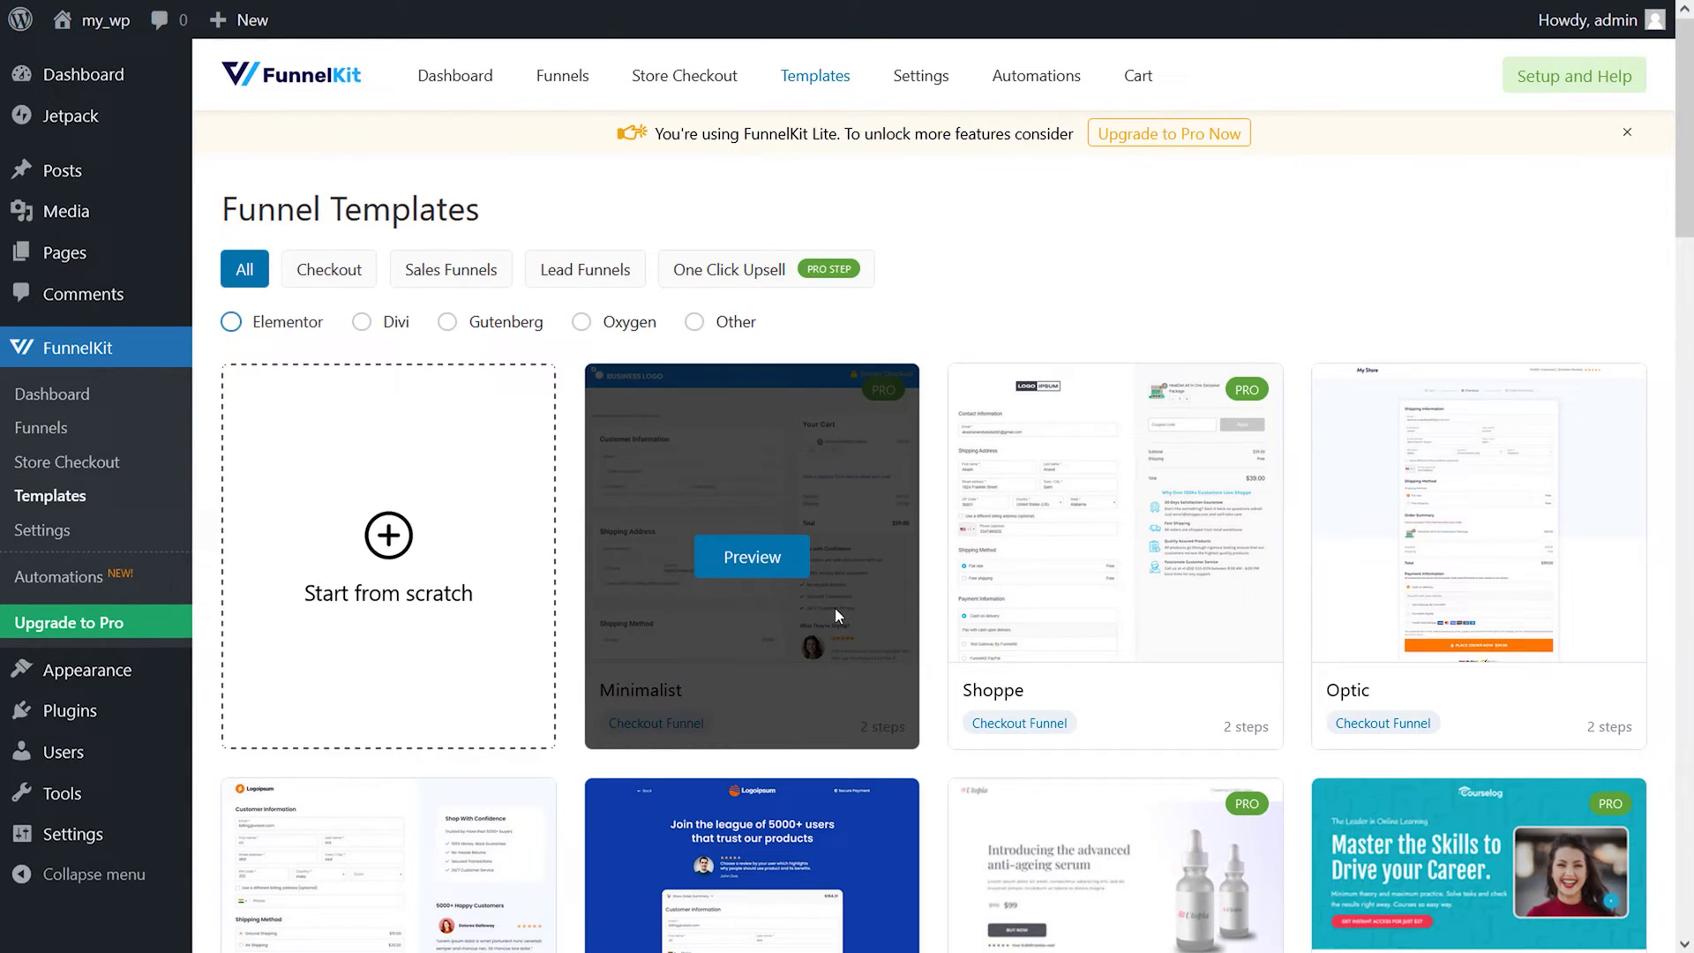
scroll(558, 547, "down", 4)
left_click(764, 594)
left_click(123, 524)
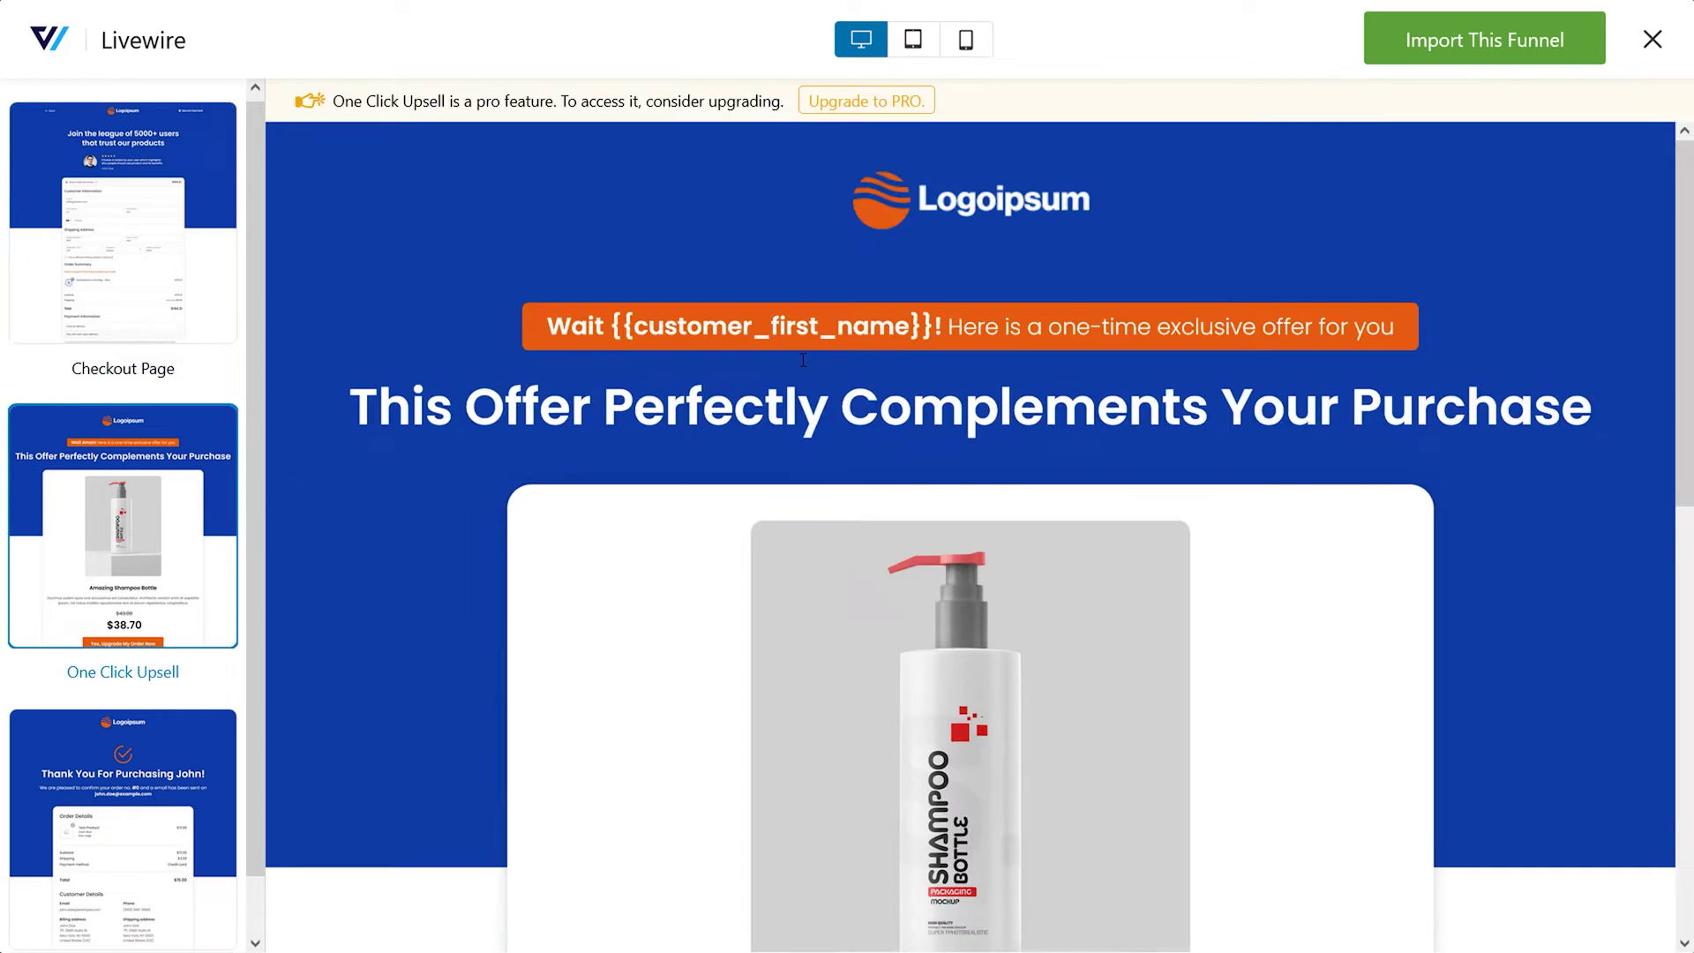
scroll(1671, 520, "down", 5)
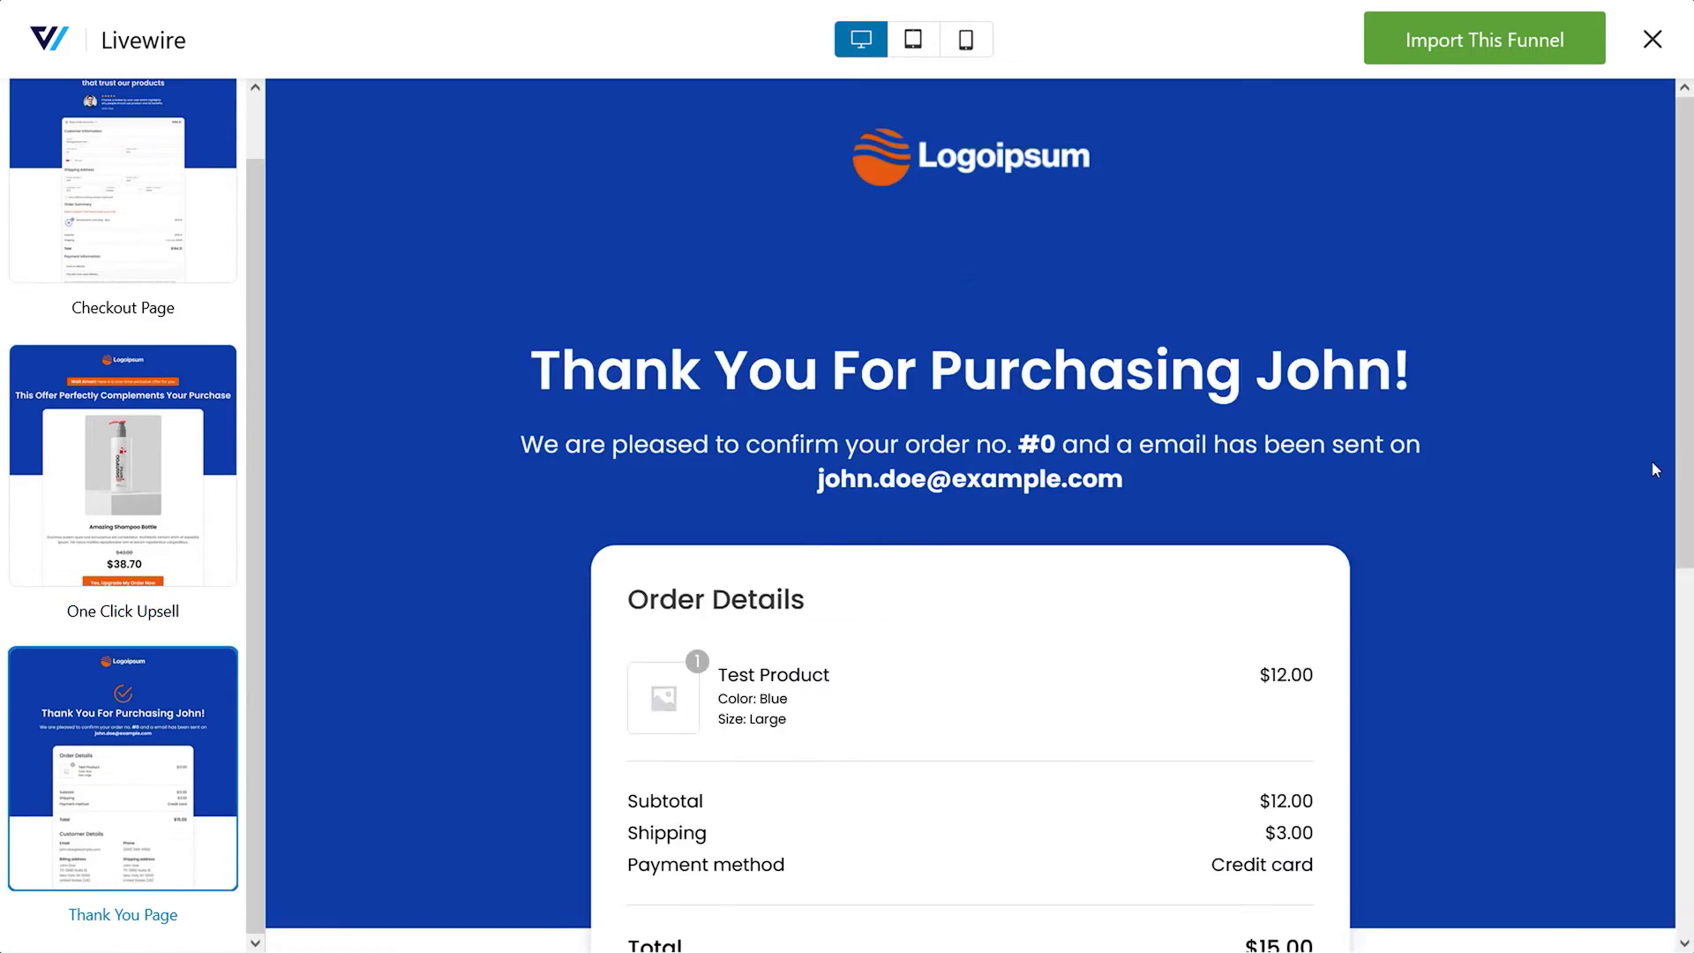
scroll(1623, 511, "down", 5)
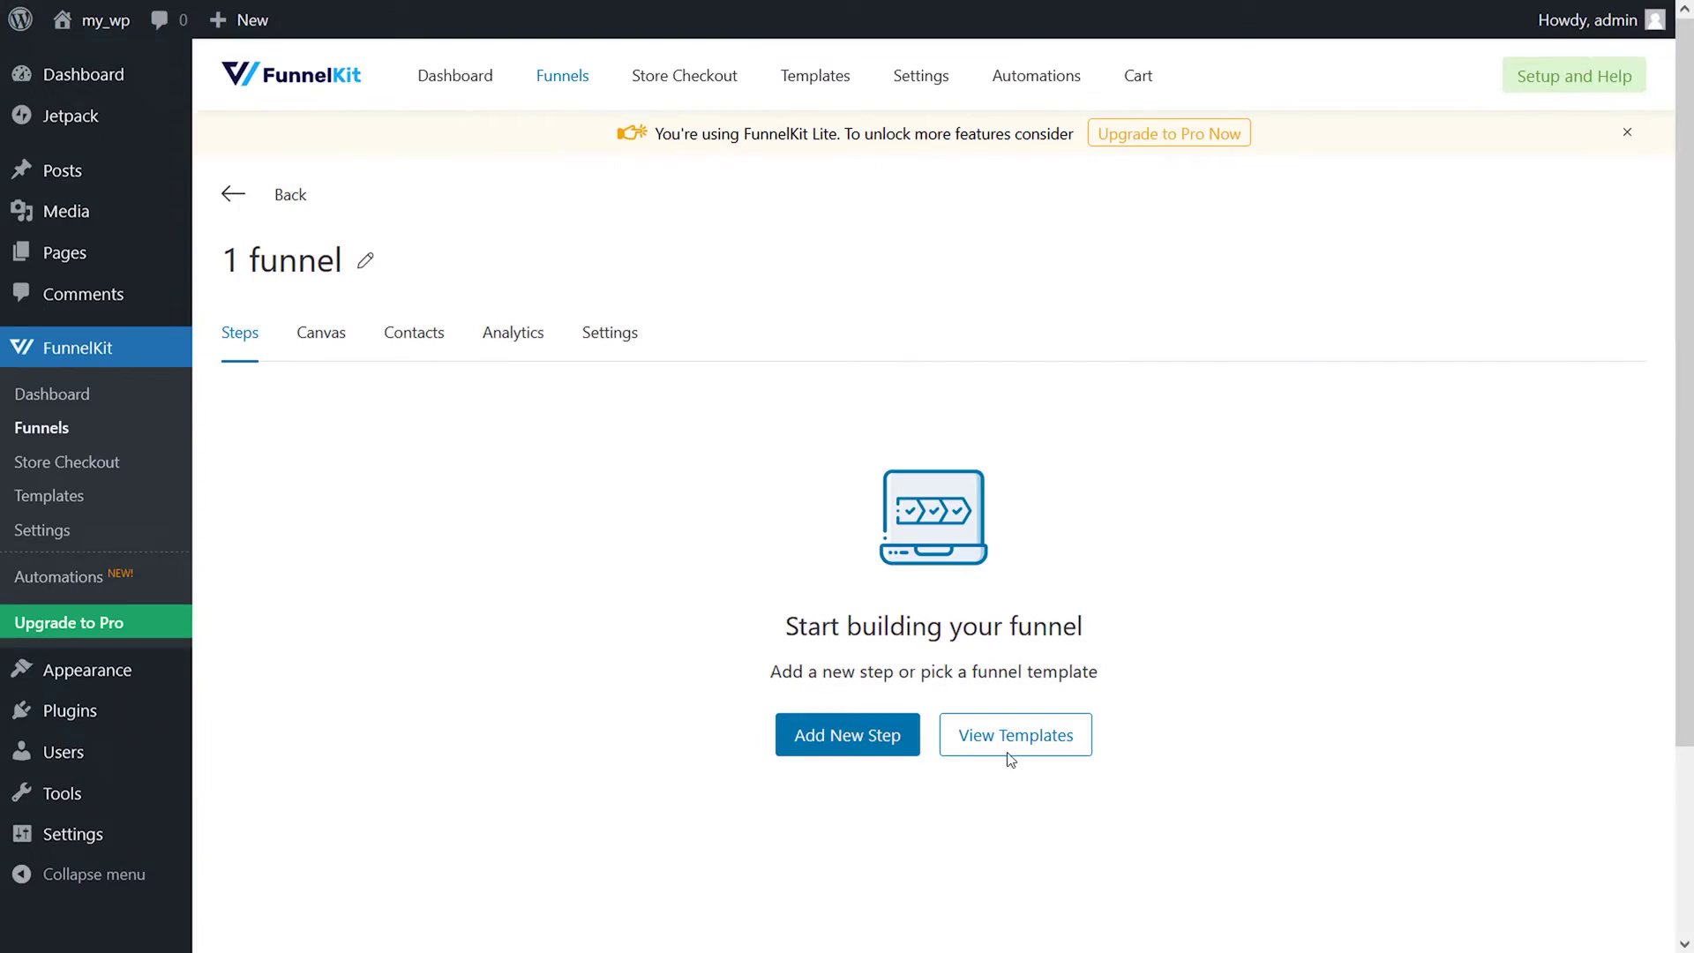
Step: Add two checkout steps to '1 funnel', one from a template and one from scratch
left_click(1006, 756)
left_click(628, 618)
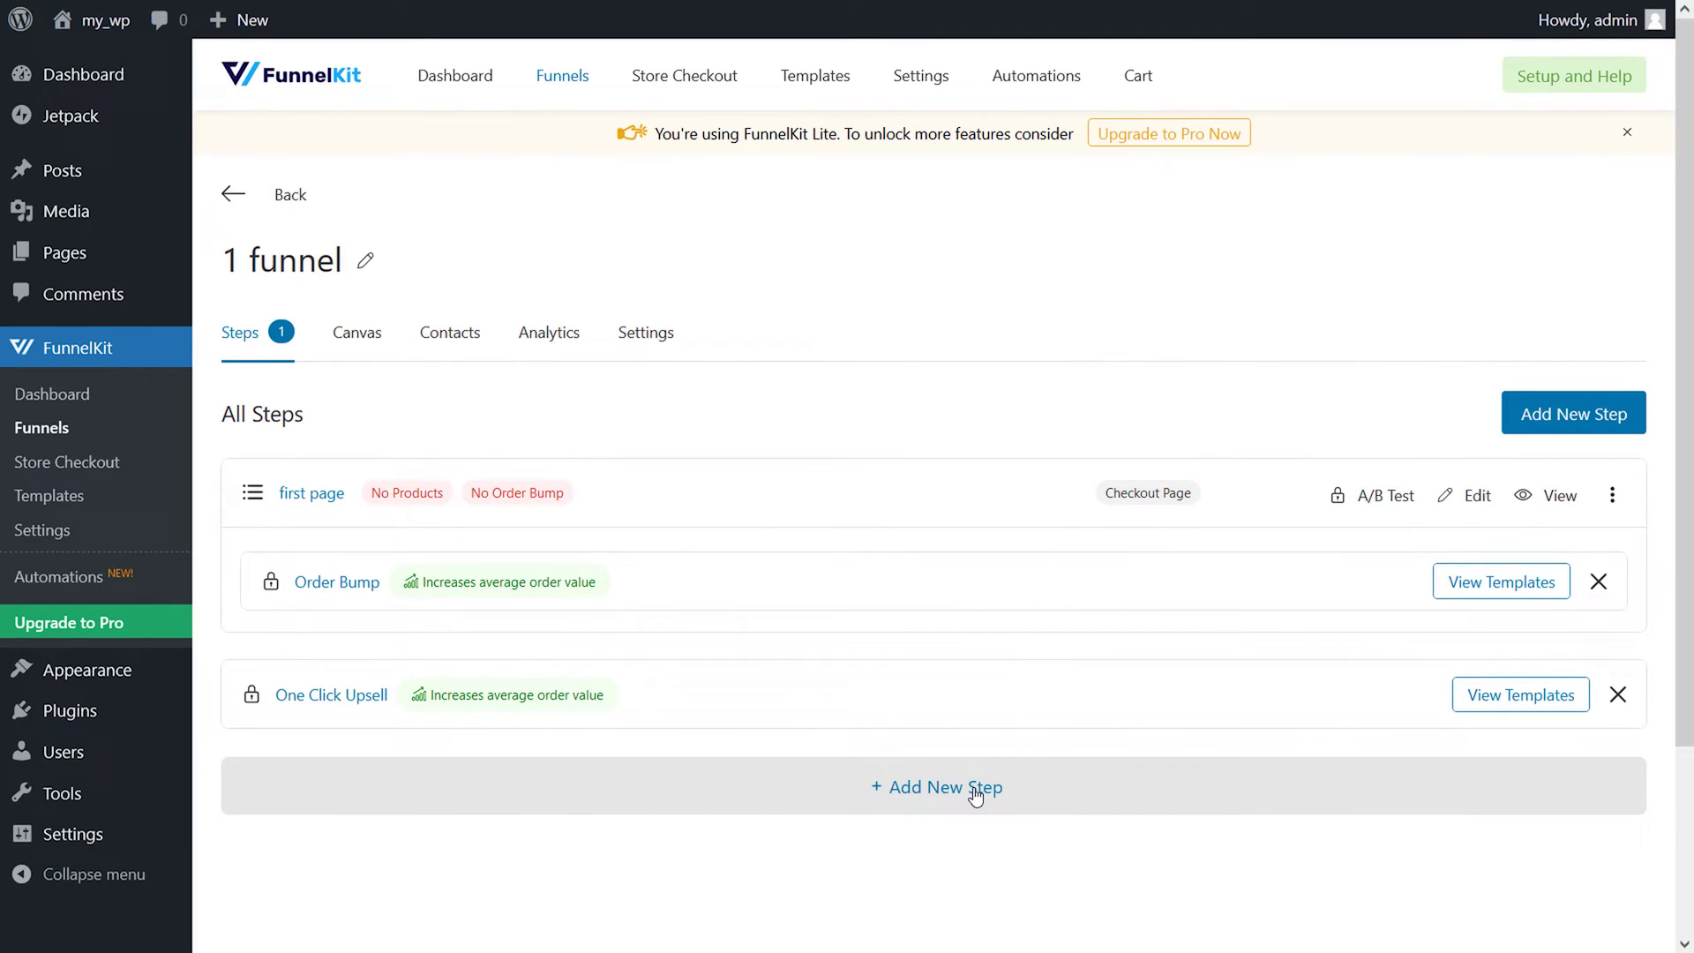
left_click(975, 790)
left_click(219, 390)
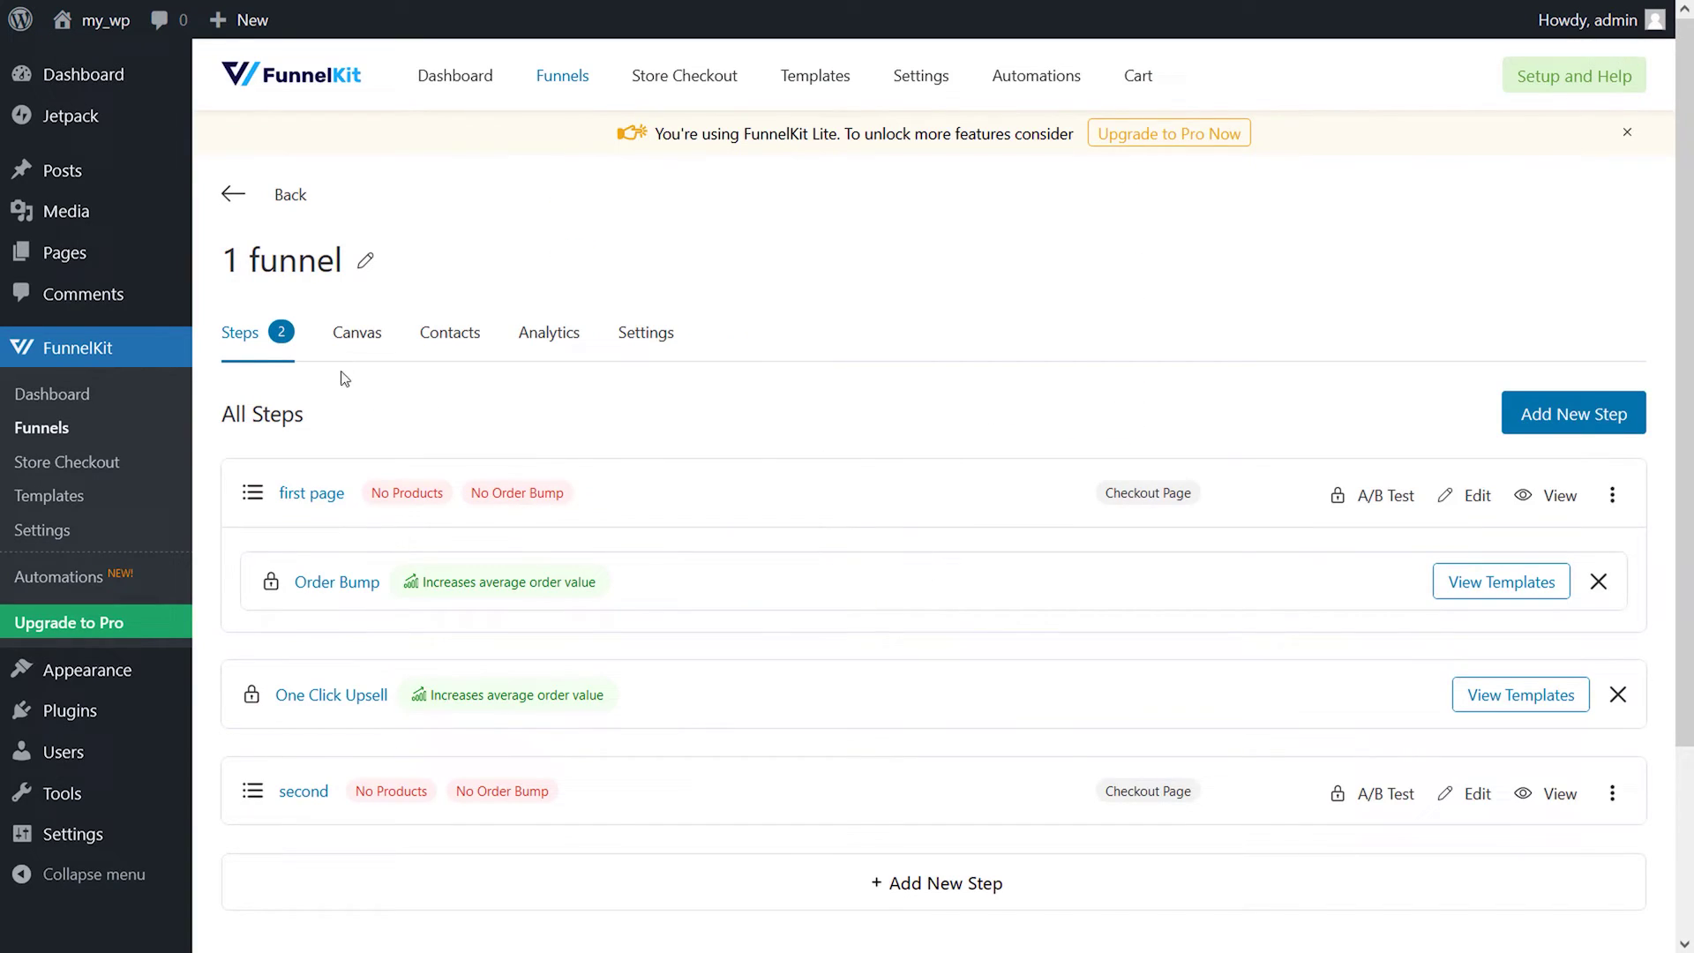
Step: Return to the funnels list and view the funnel's live checkout page
left_click(231, 206)
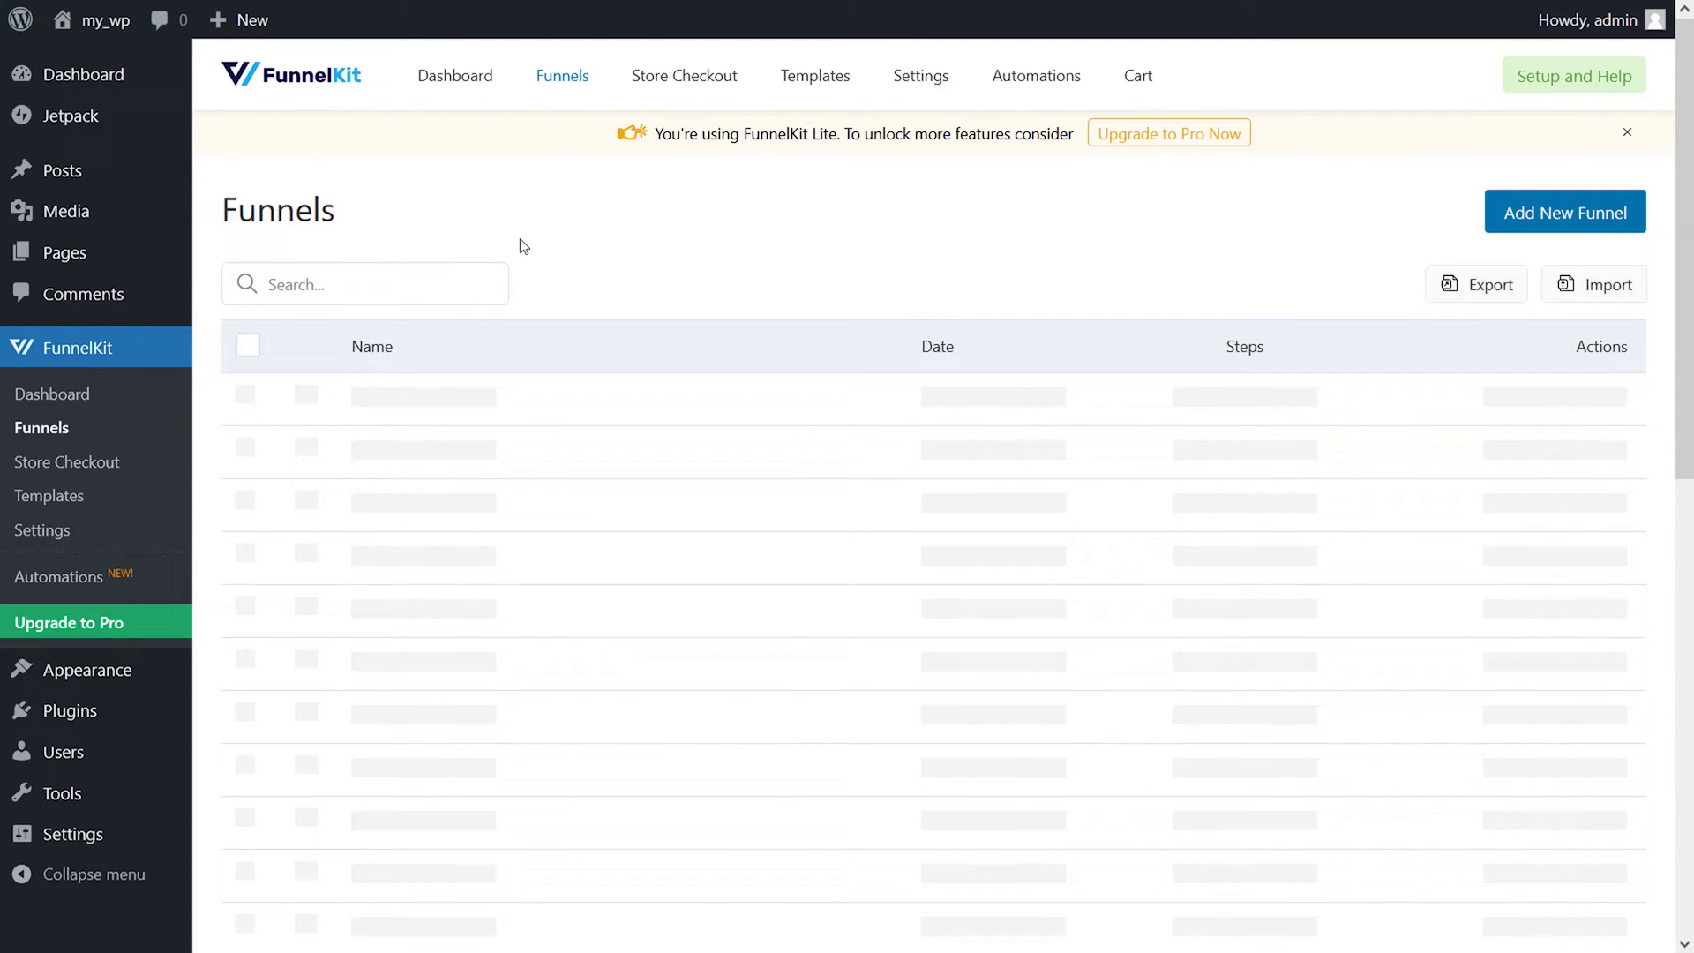
left_click(1585, 410)
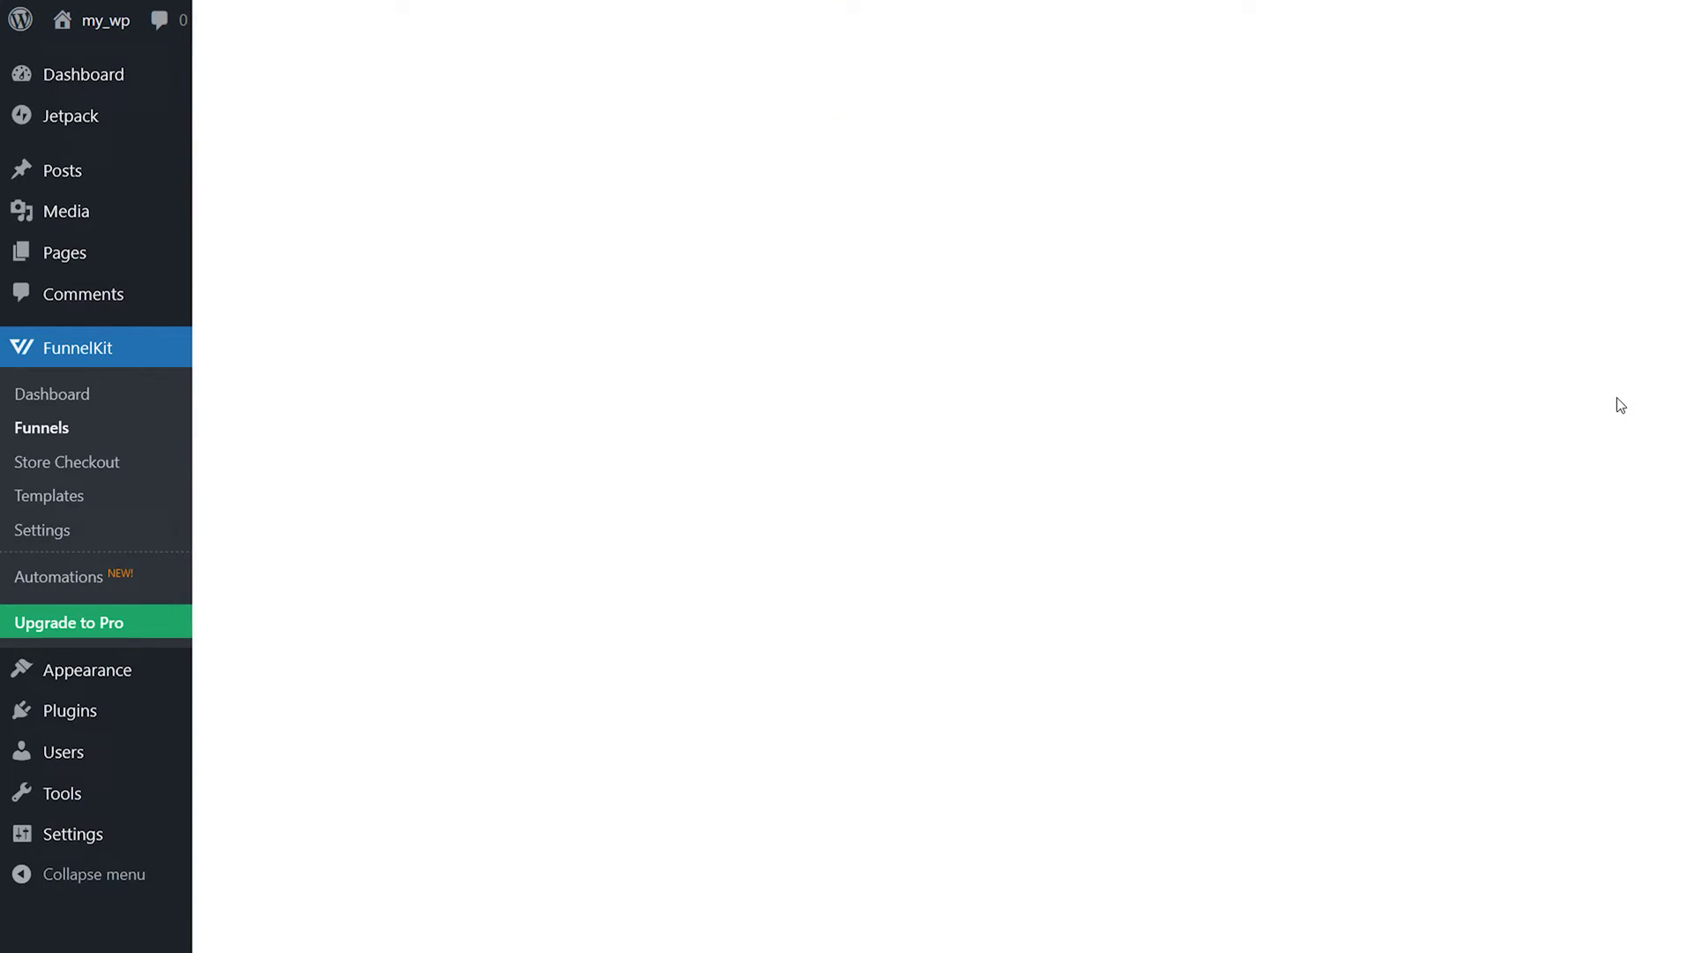
scroll(838, 529, "down", 10)
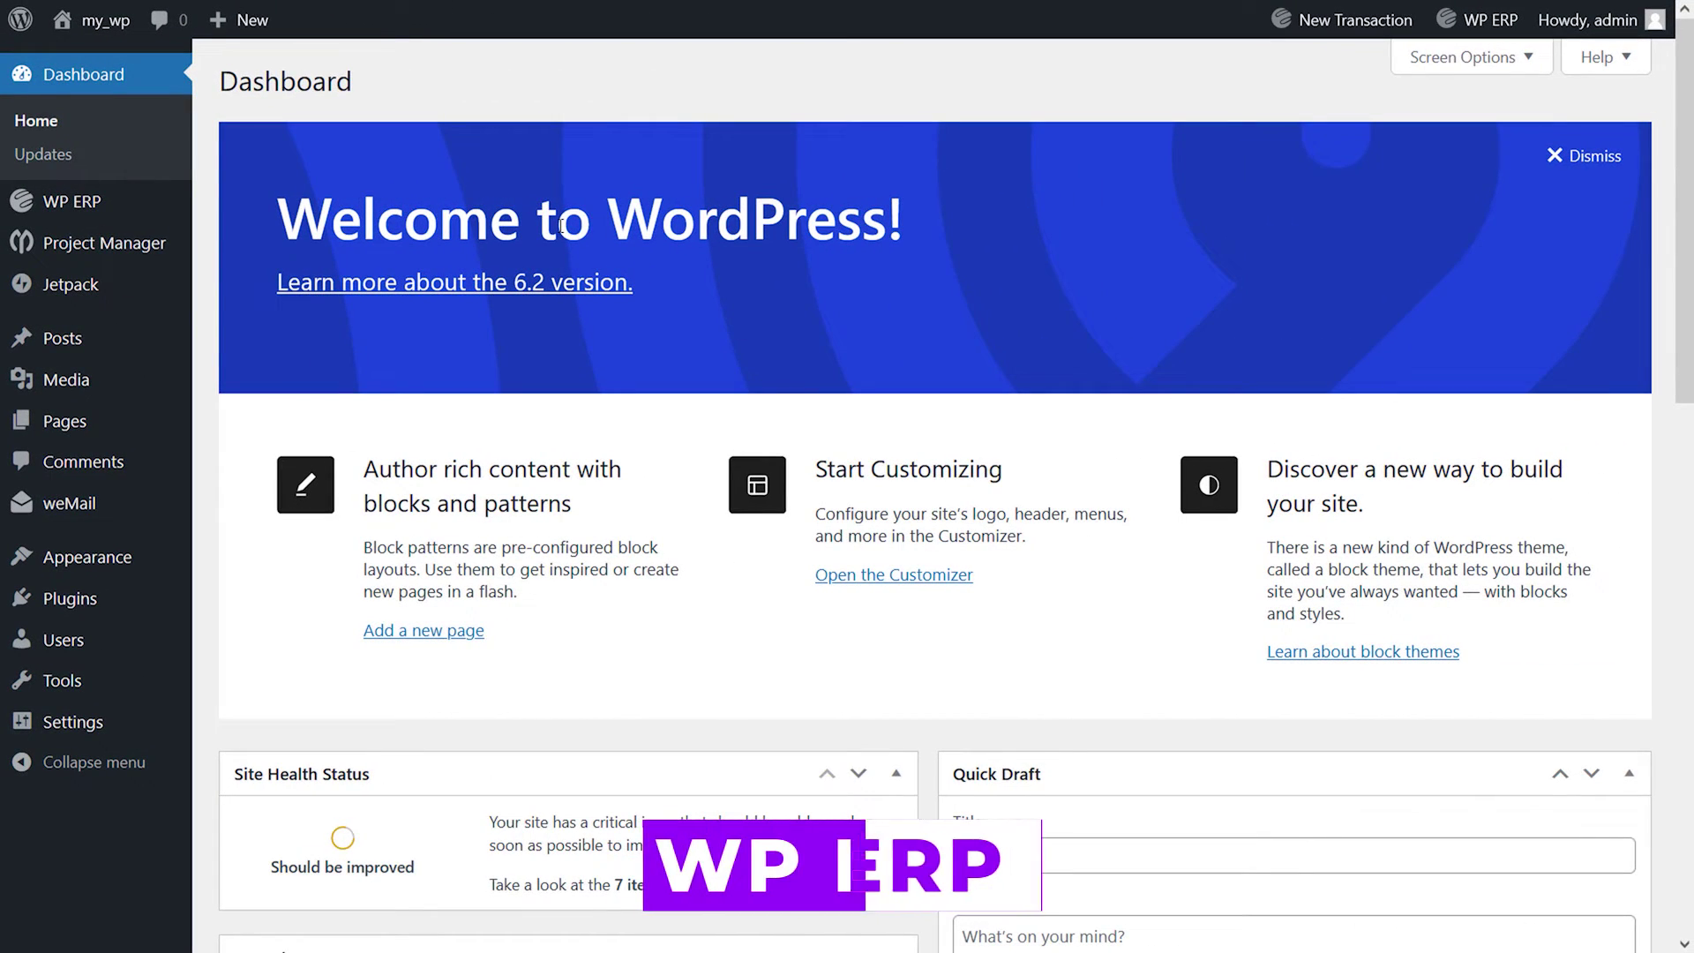
Step: Open the WP ERP overview dashboard and scroll through it
mouse_move(179, 205)
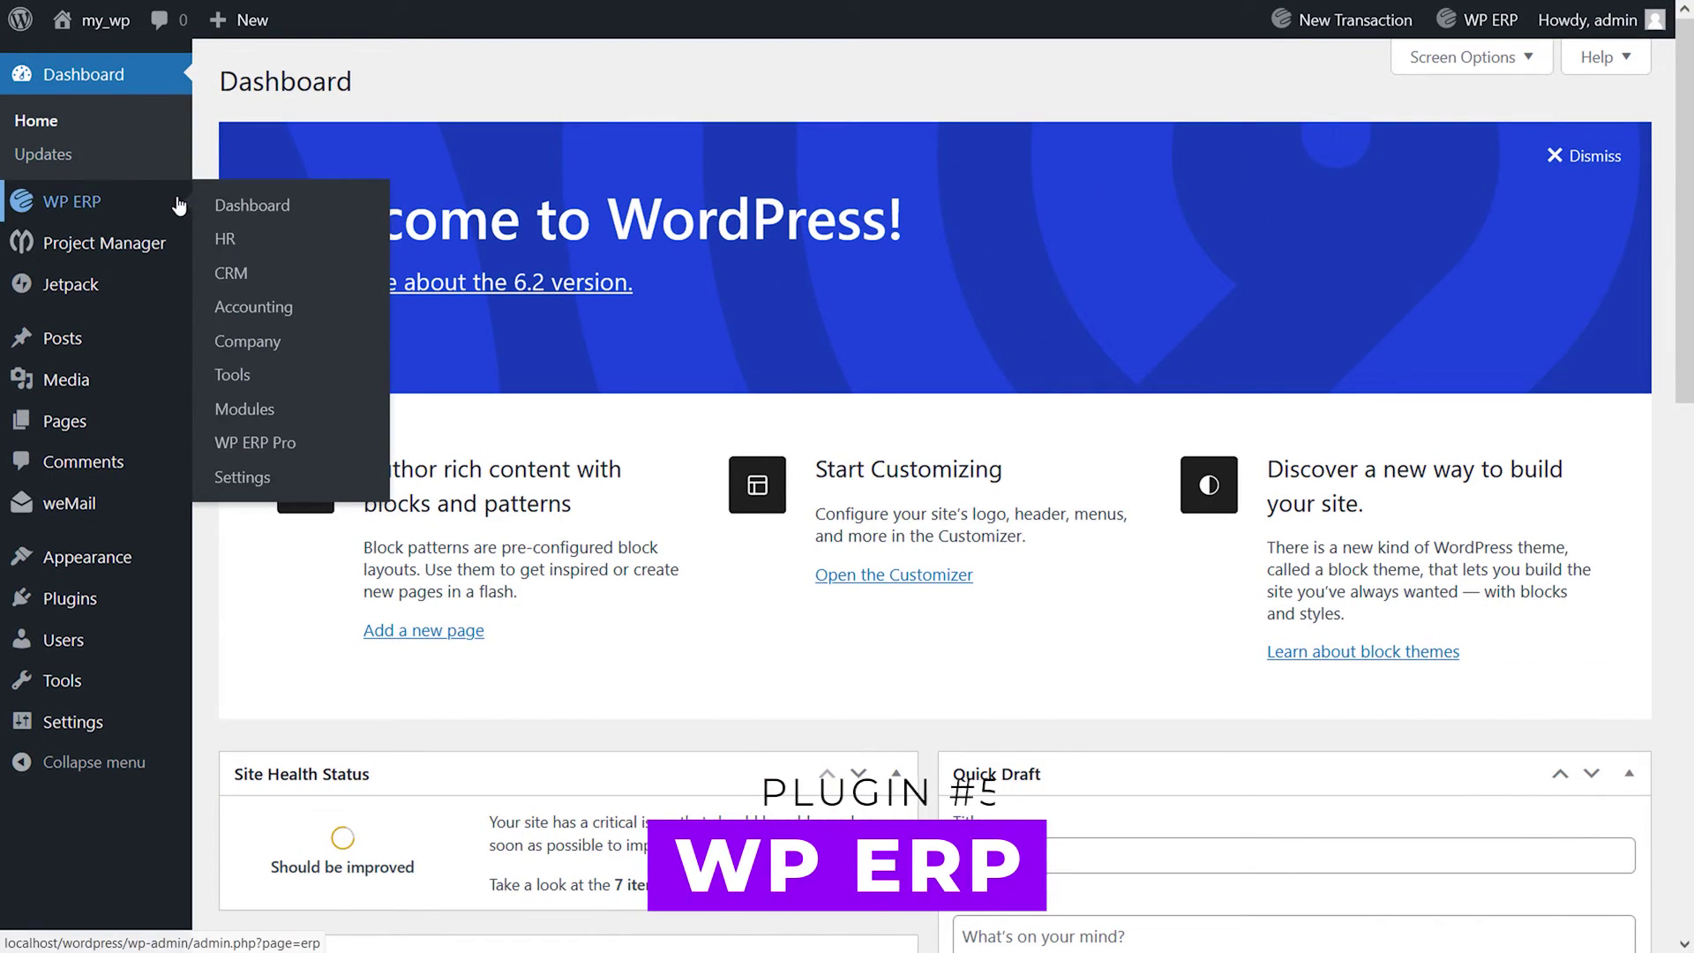
left_click(281, 225)
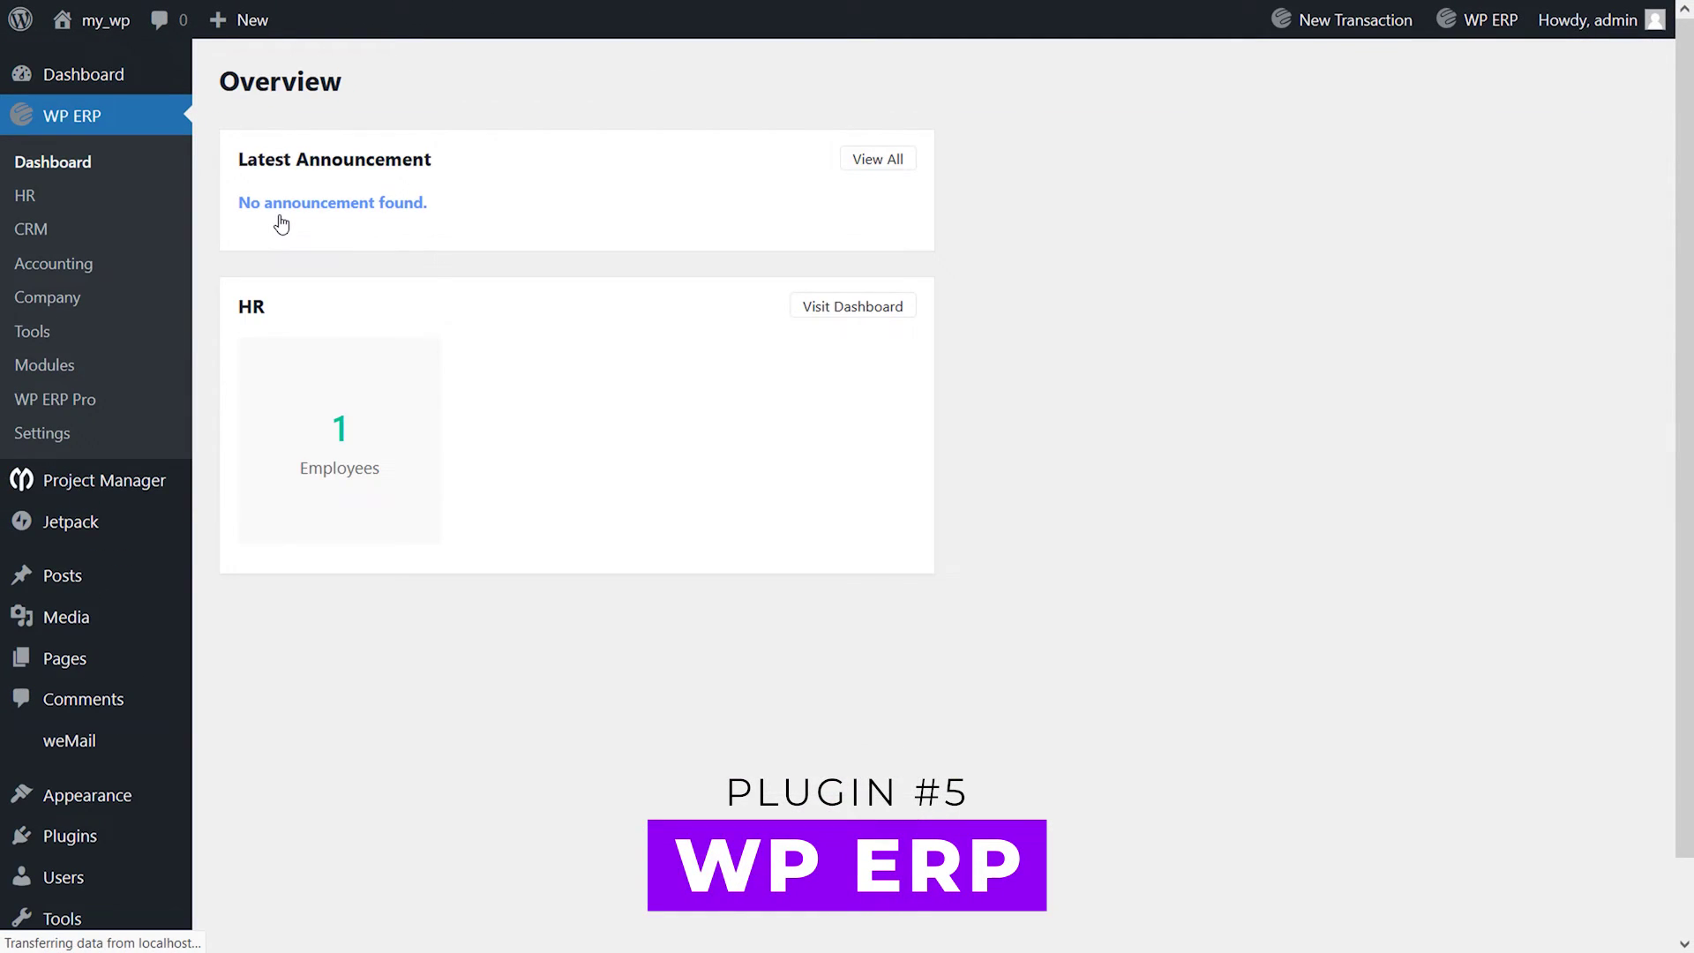
scroll(943, 287, "down", 4)
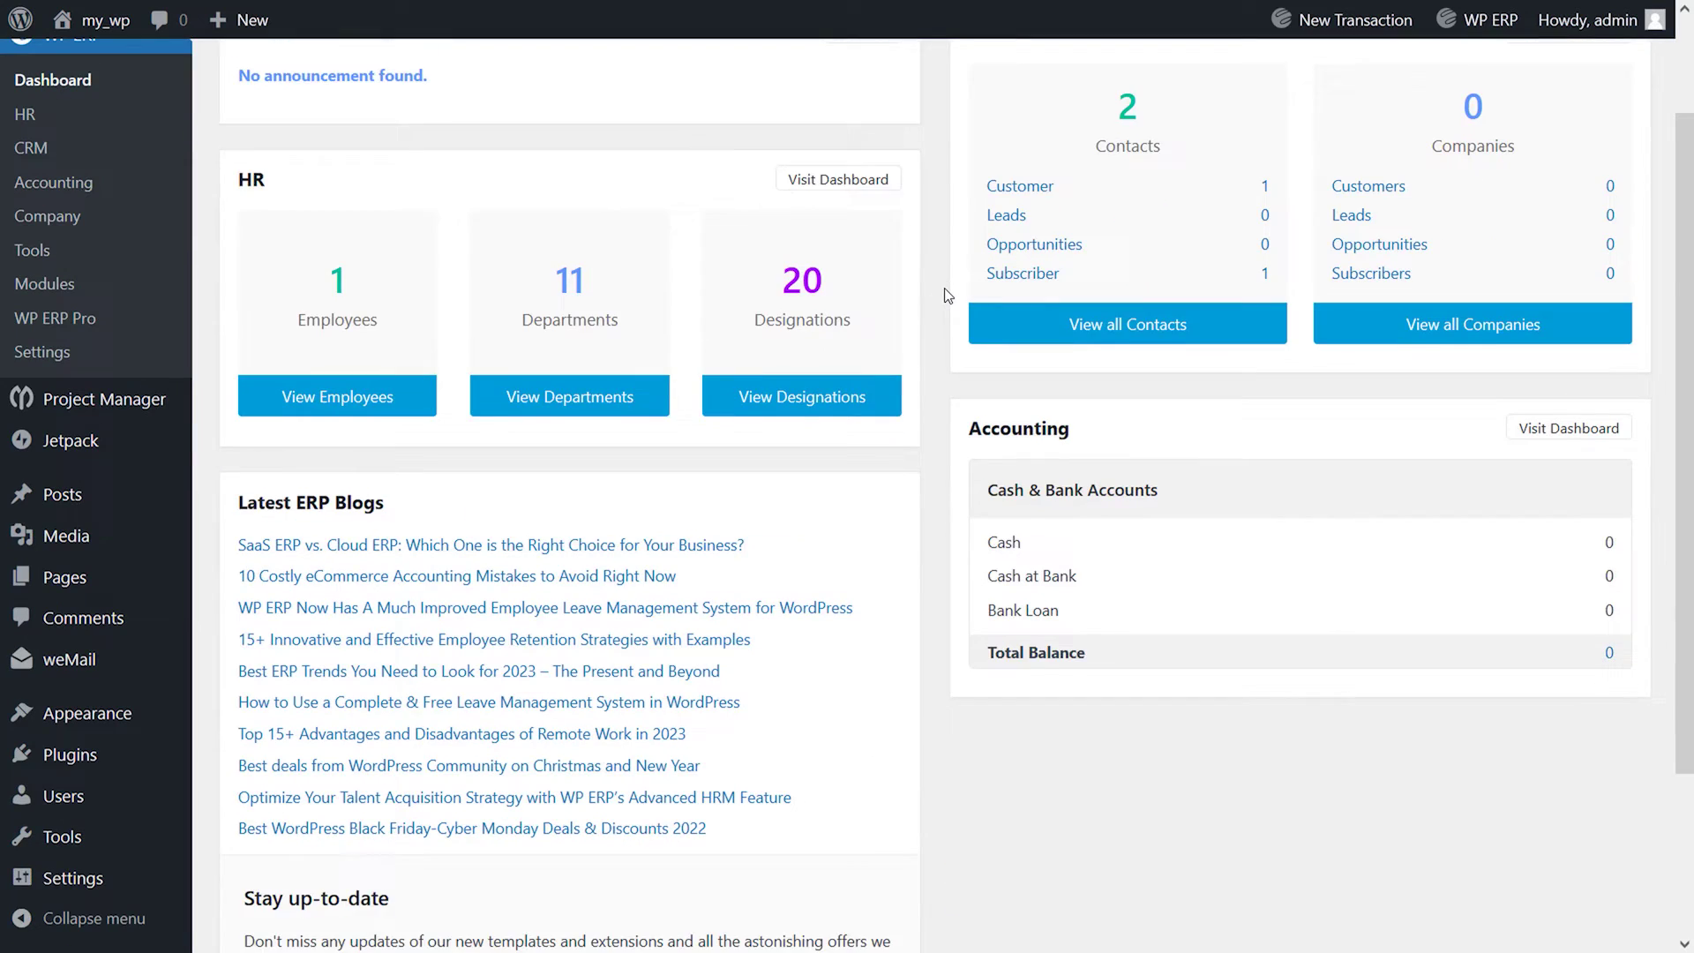
scroll(944, 288, "up", 4)
scroll(944, 286, "up", 1)
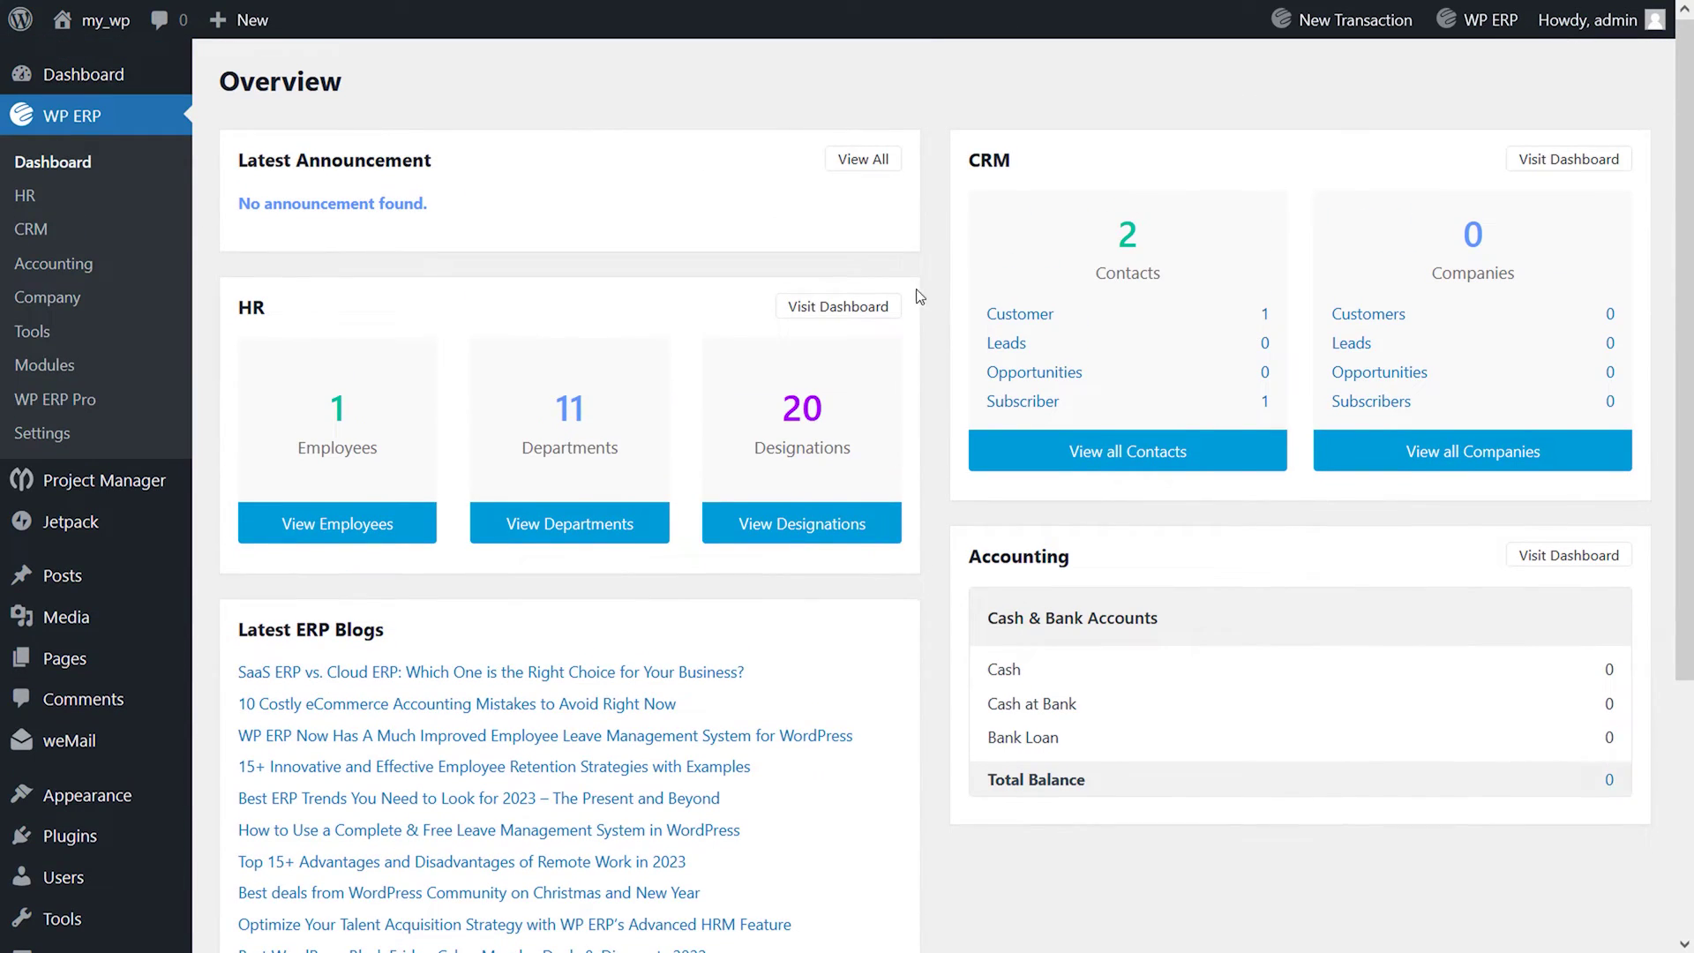
Step: Scroll through the HR Management page and its calendar, then open the CRM dashboard
left_click(79, 199)
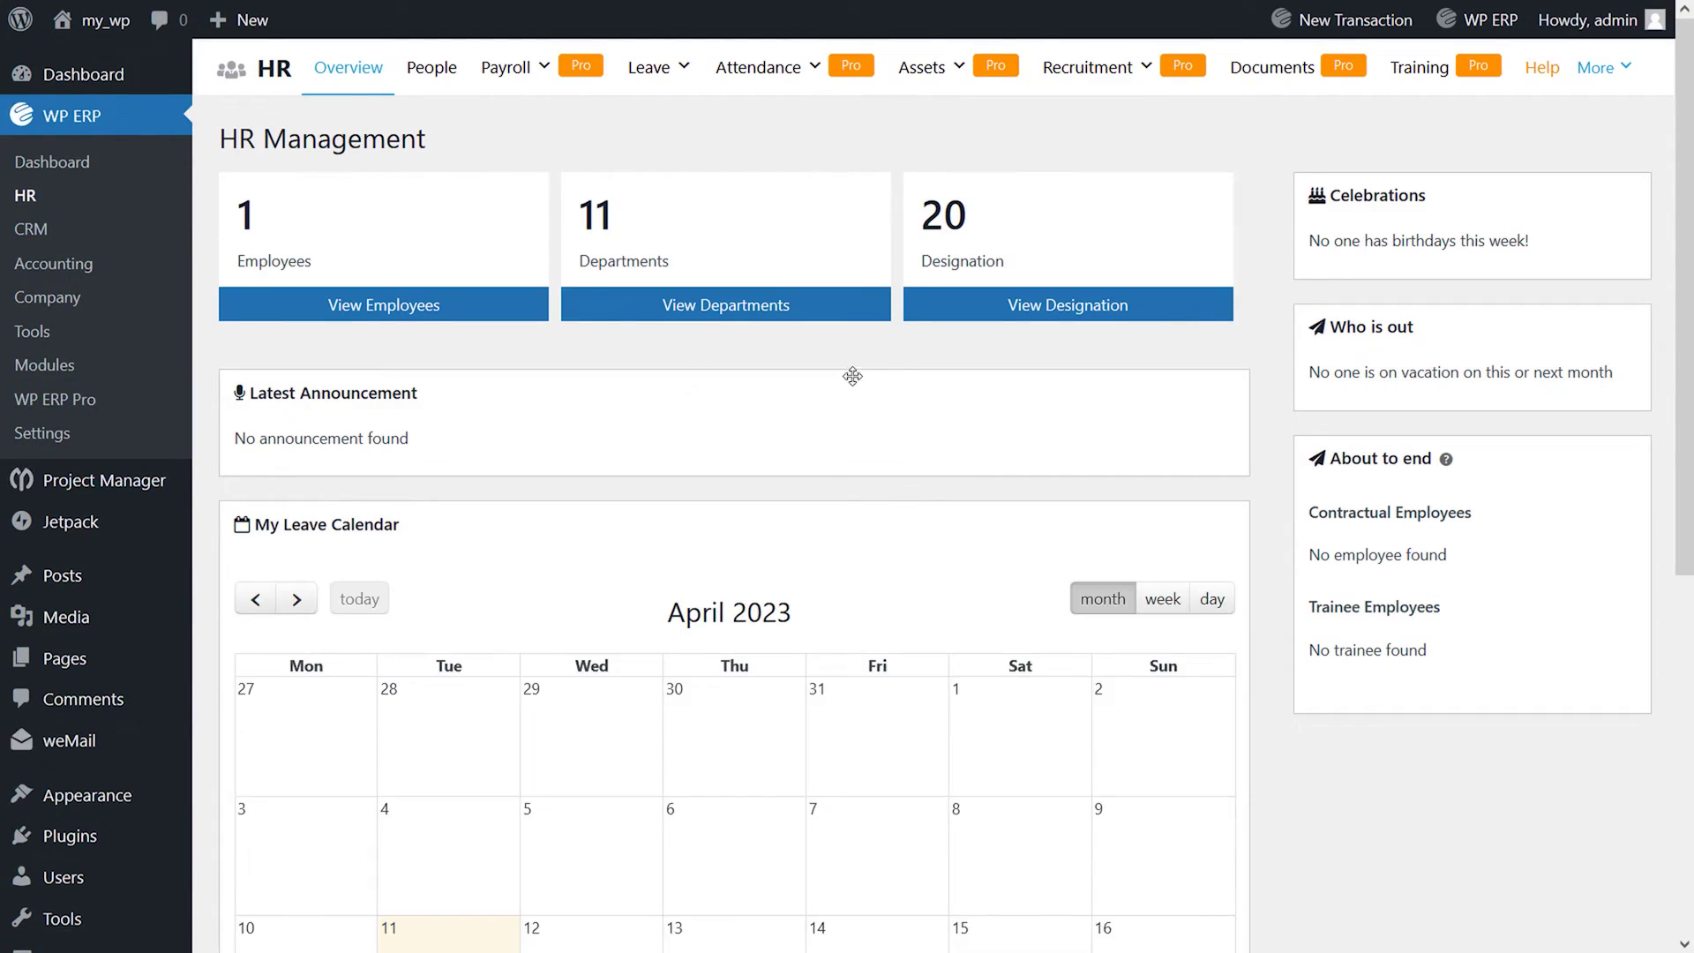
scroll(1245, 388, "down", 6)
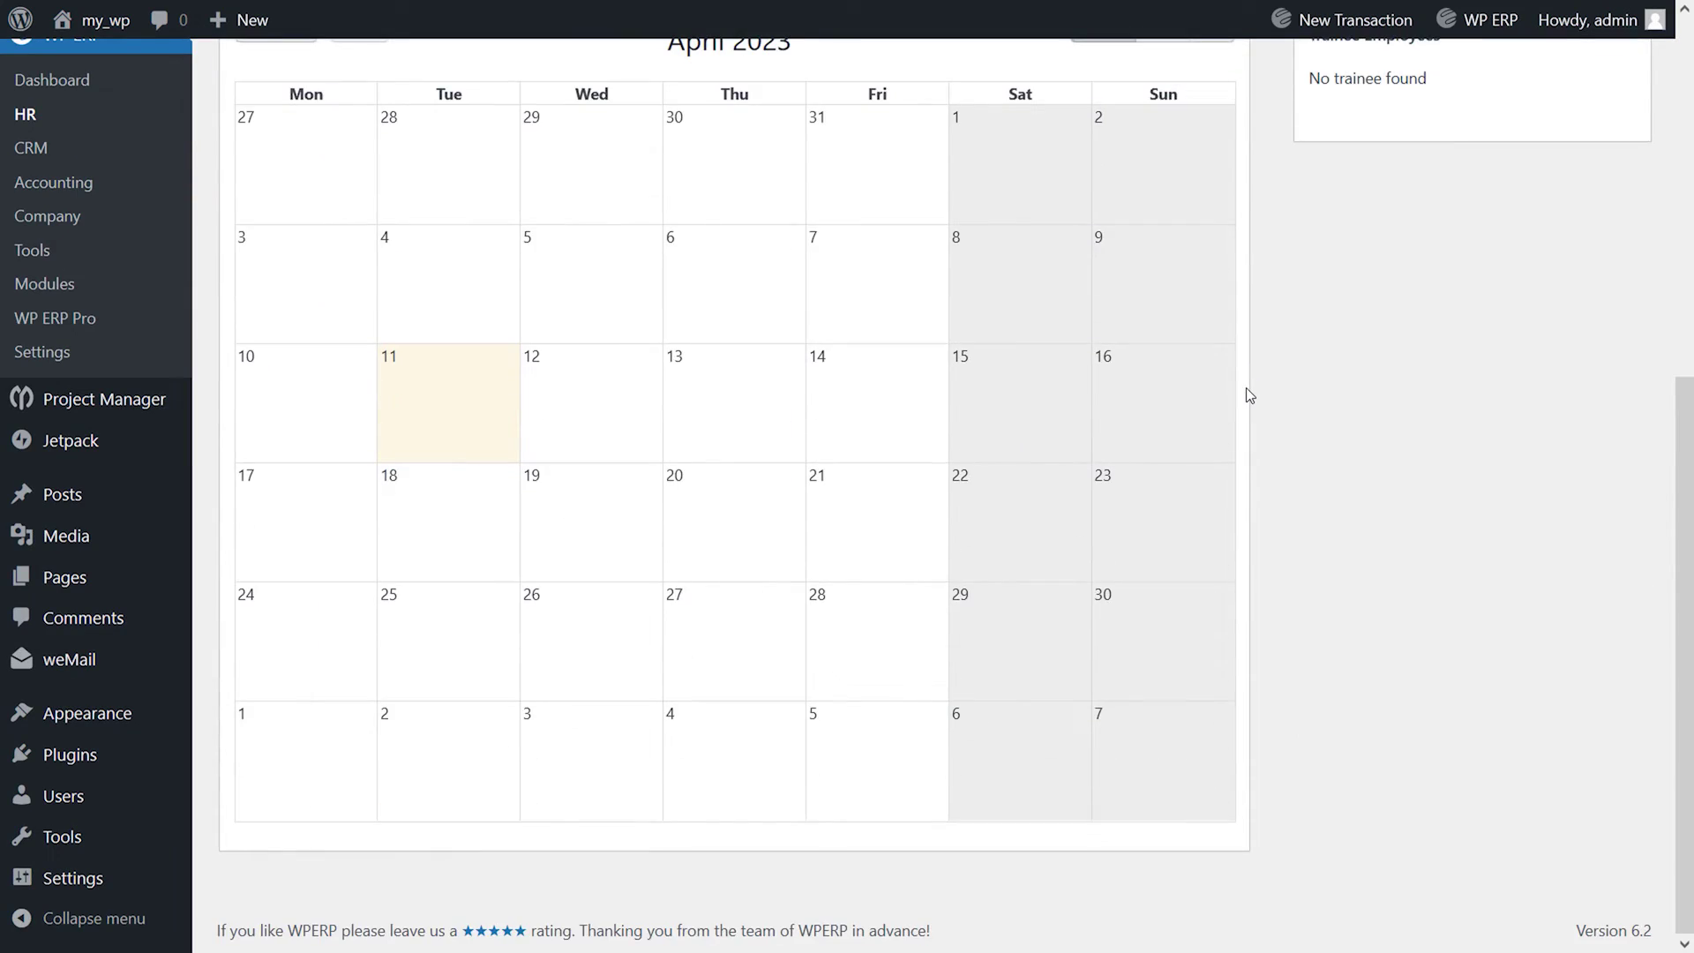
scroll(1245, 388, "up", 5)
scroll(1245, 388, "up", 1)
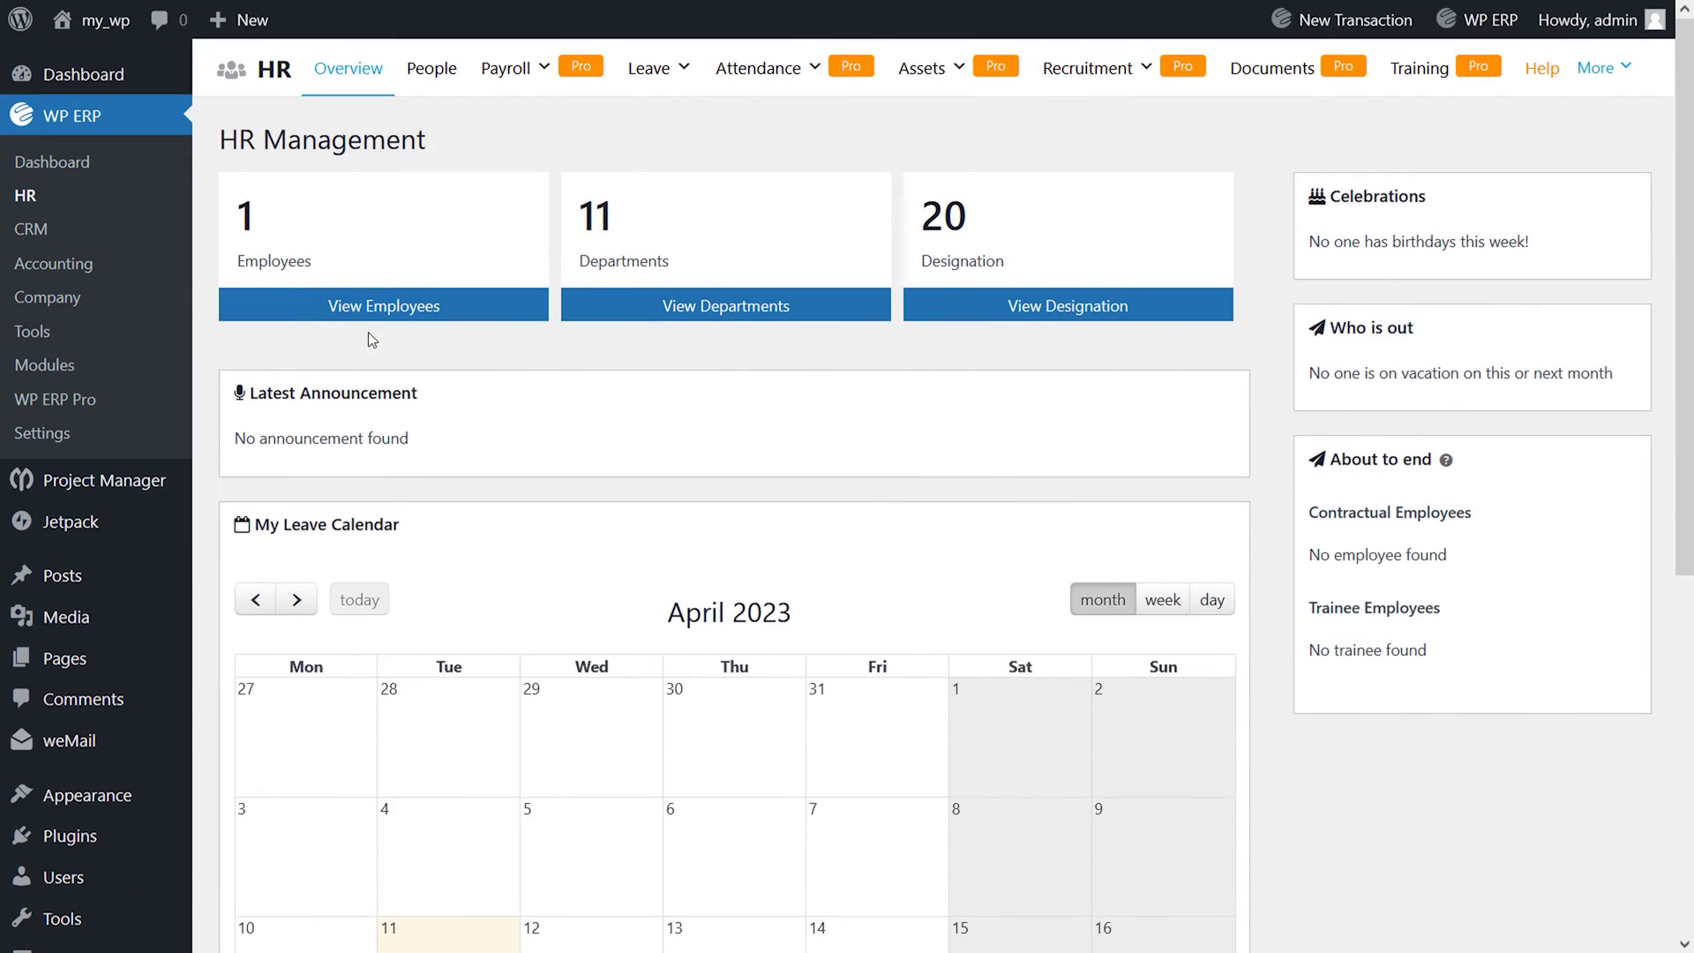
left_click(111, 229)
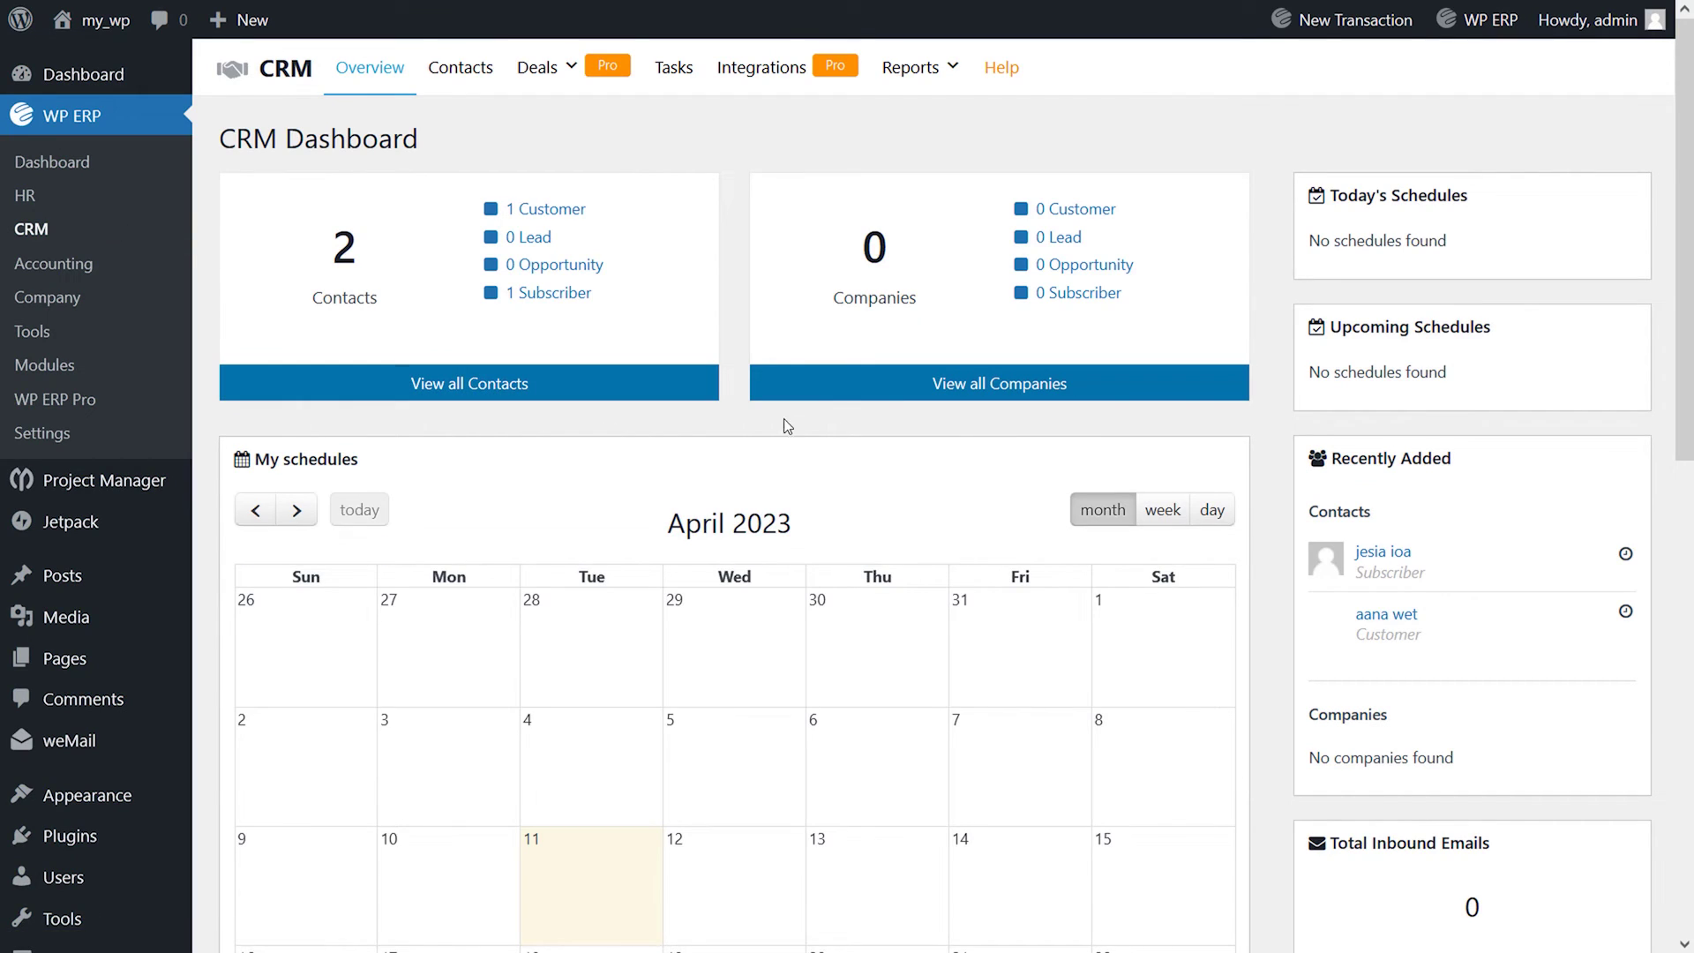
Step: Scroll the CRM dashboard, review the Accounting dashboard, then open Company Details
scroll(1269, 407, "down", 10)
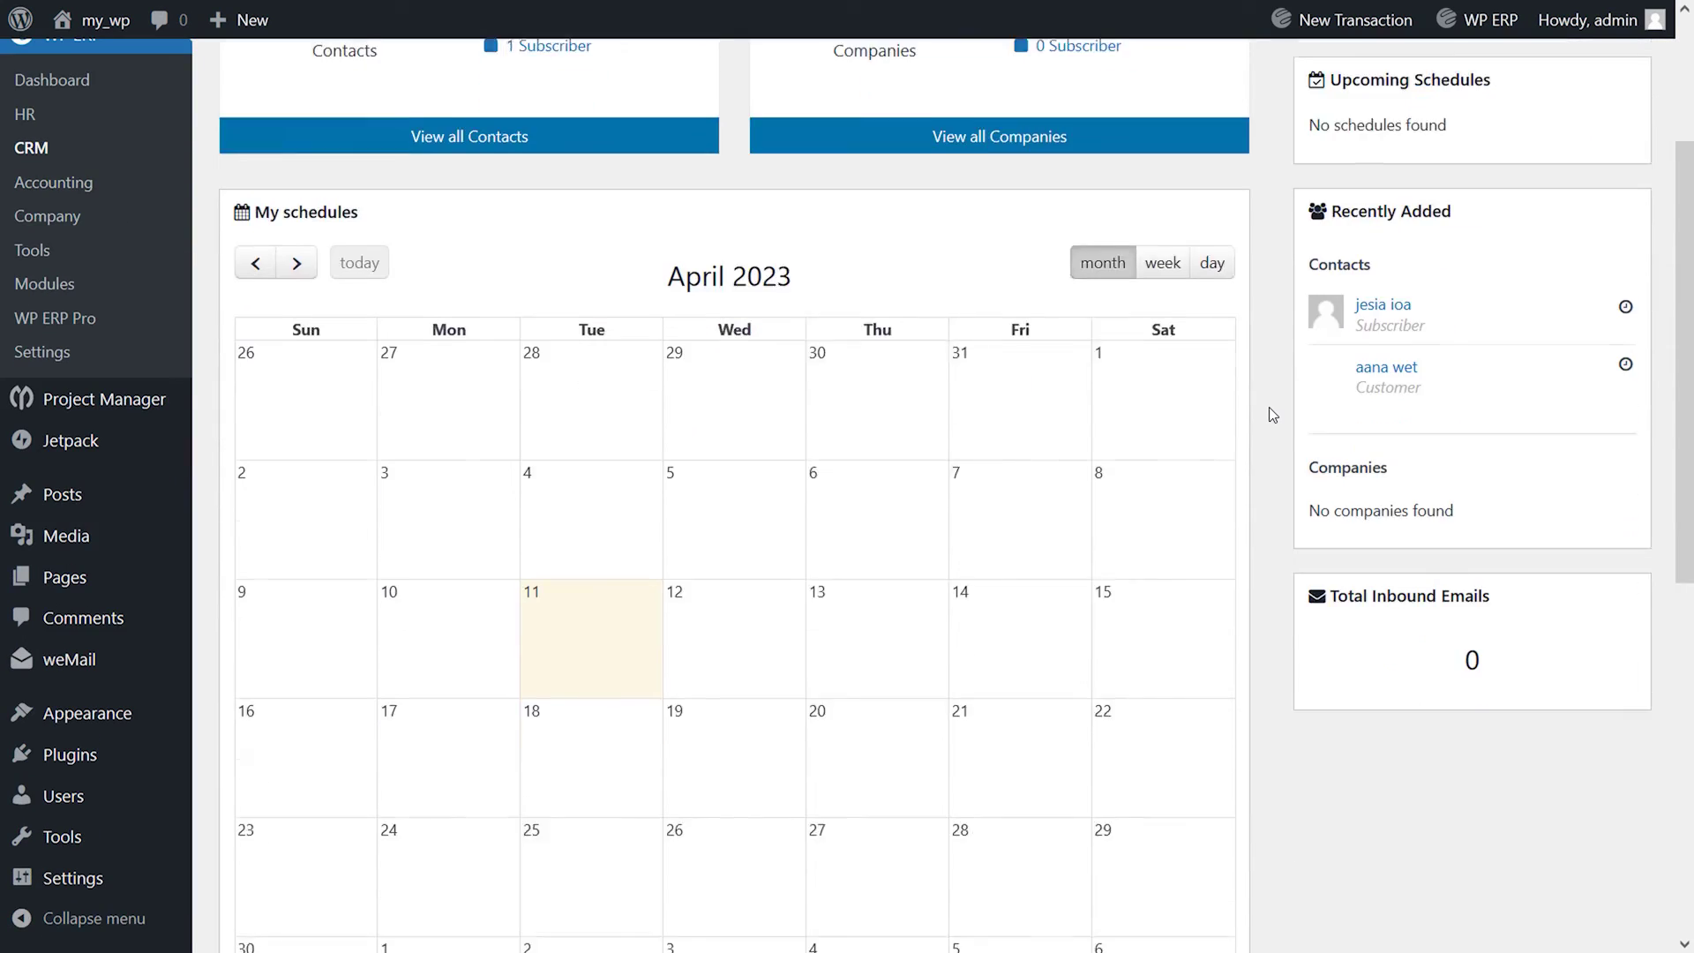
scroll(1268, 408, "up", 2)
scroll(1268, 412, "up", 8)
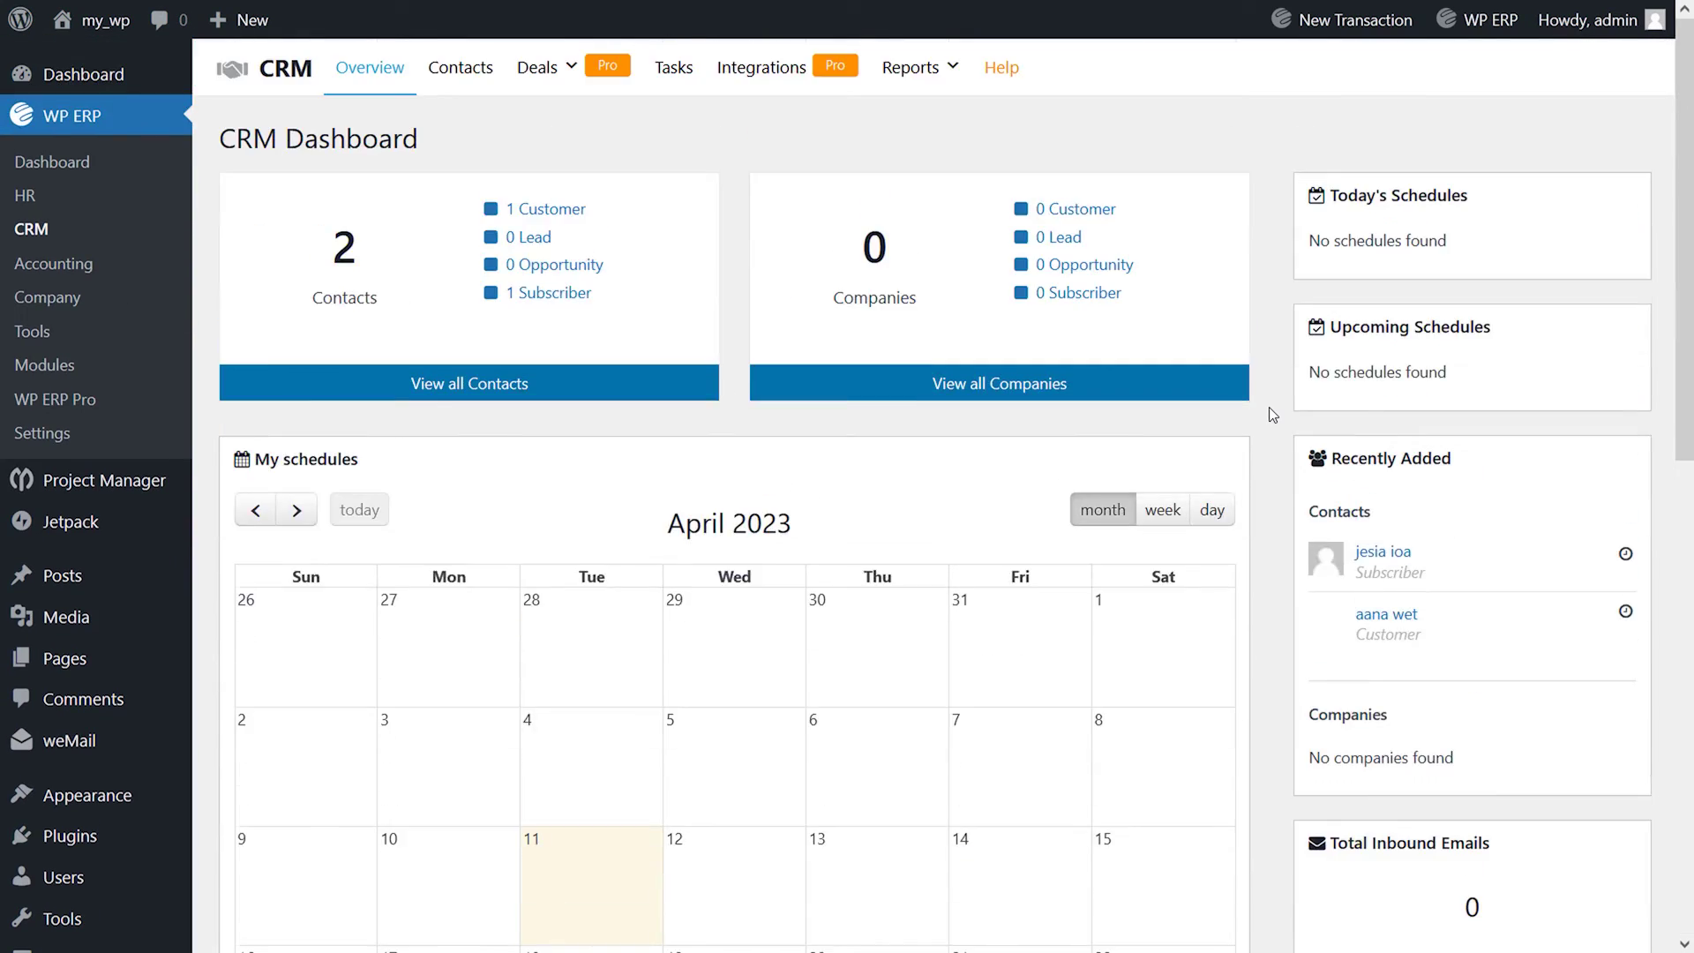
left_click(104, 265)
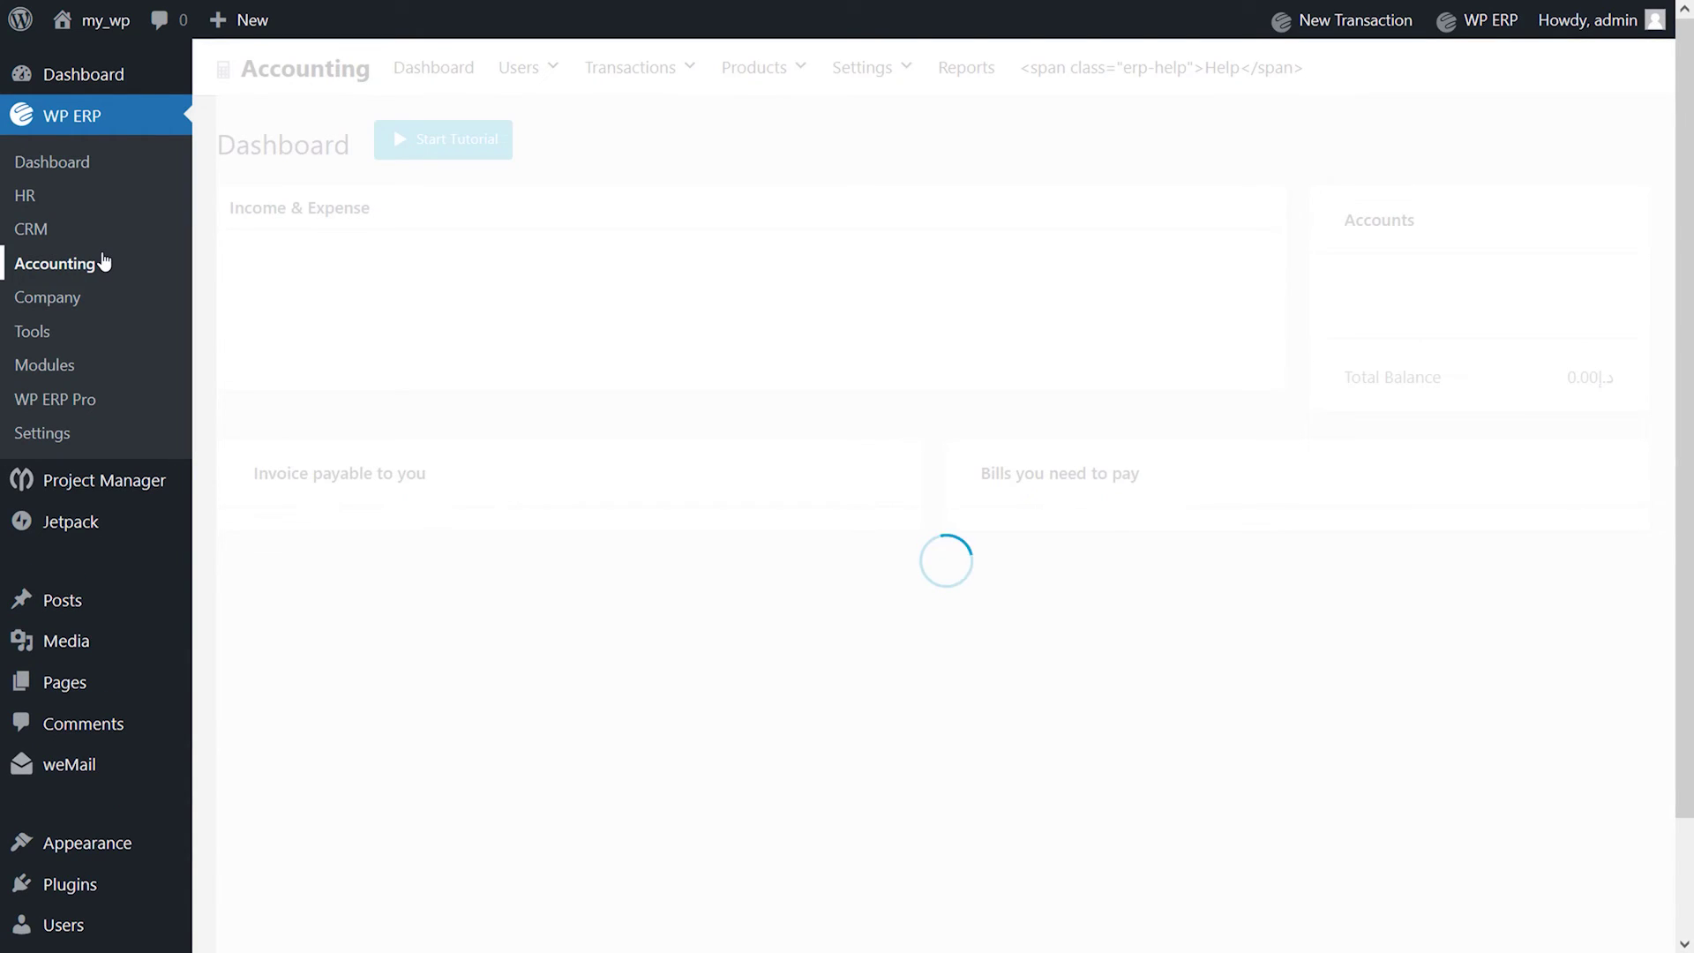
scroll(677, 541, "down", 2)
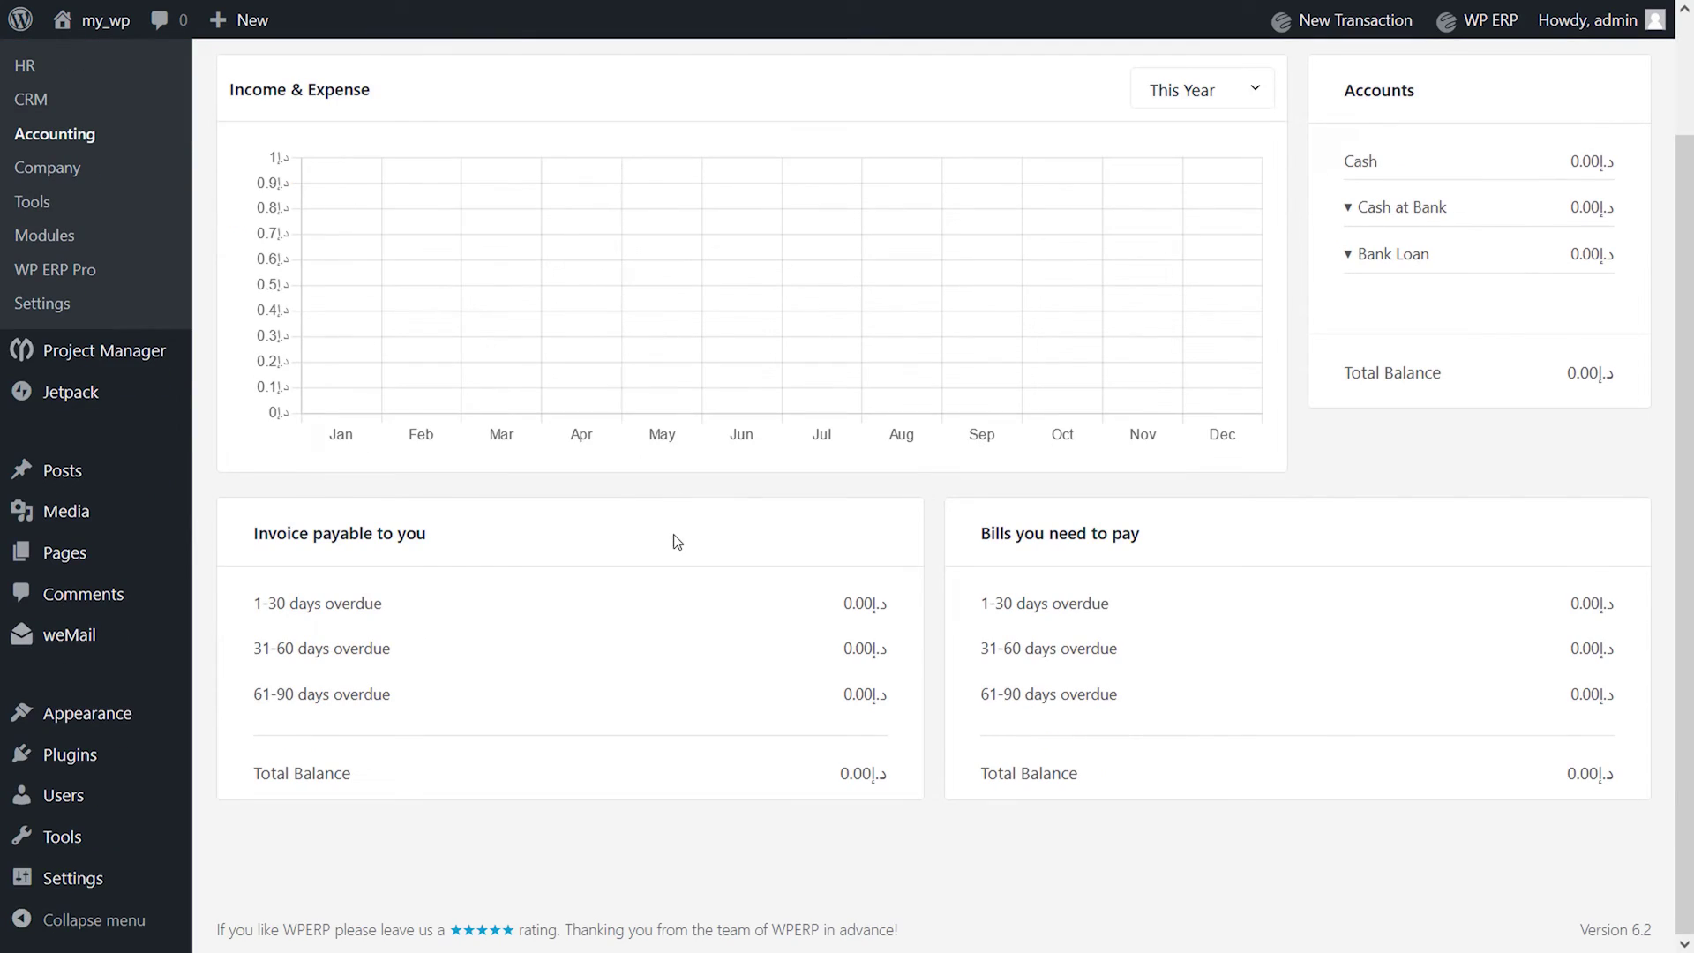
left_click(106, 176)
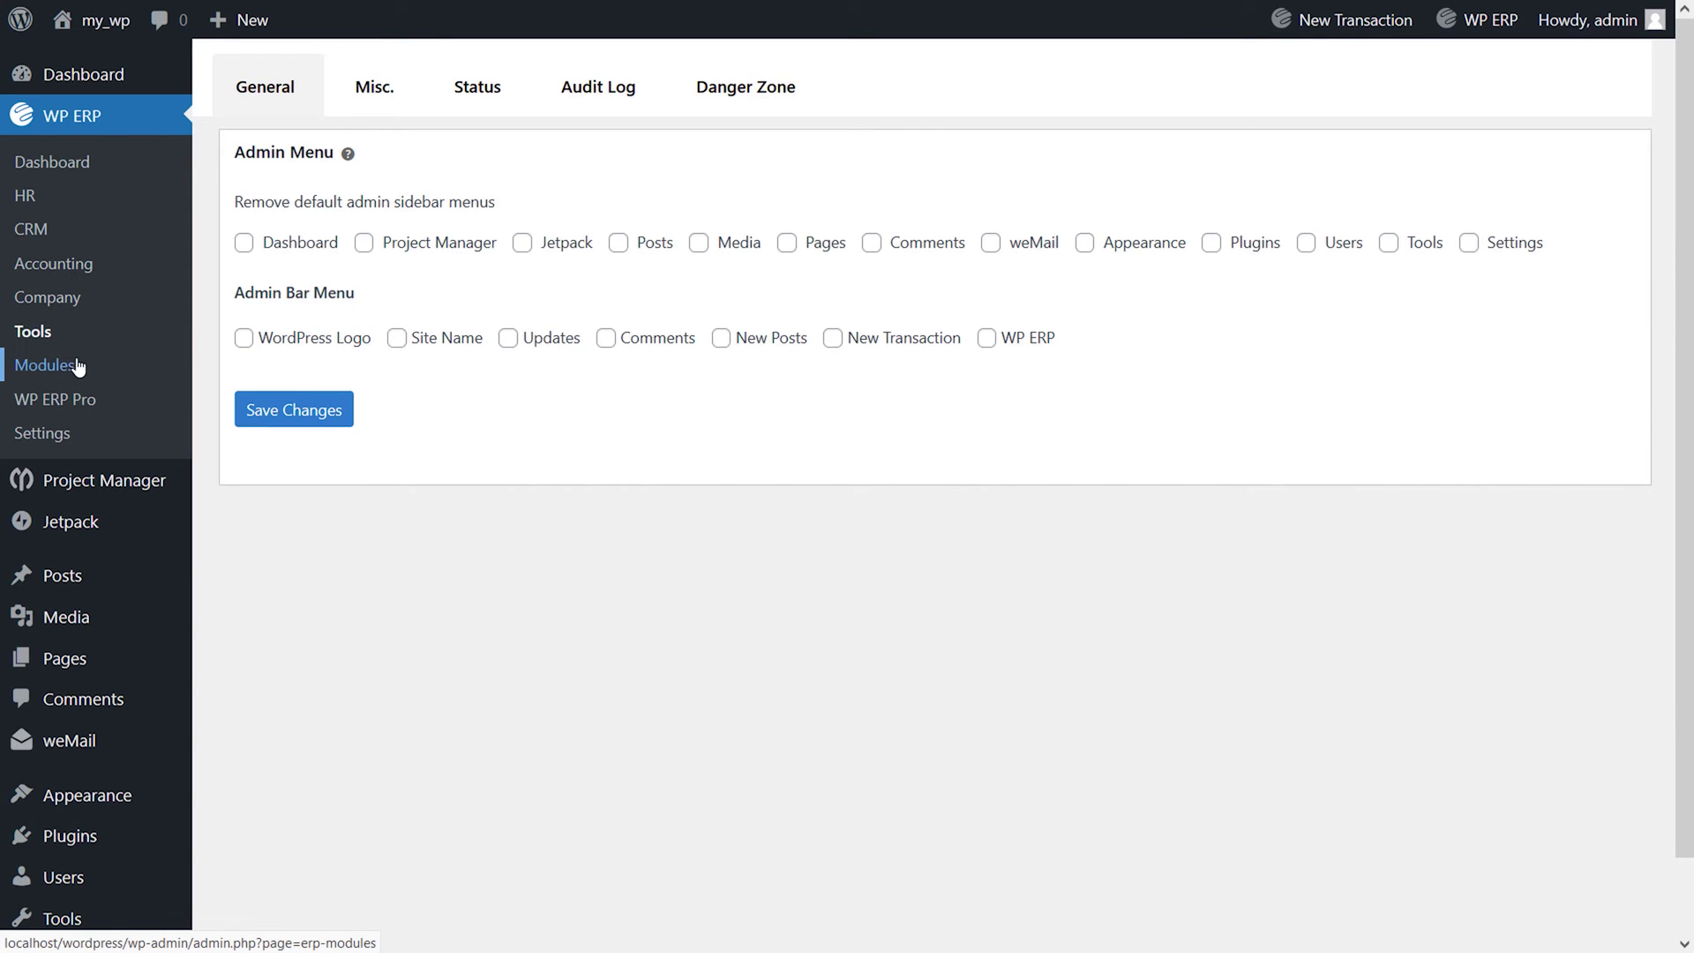
Step: Open WP ERP's Modules page and scroll through add-ons like Inventory, Payroll and Recruitment
left_click(46, 365)
scroll(701, 364, "down", 10)
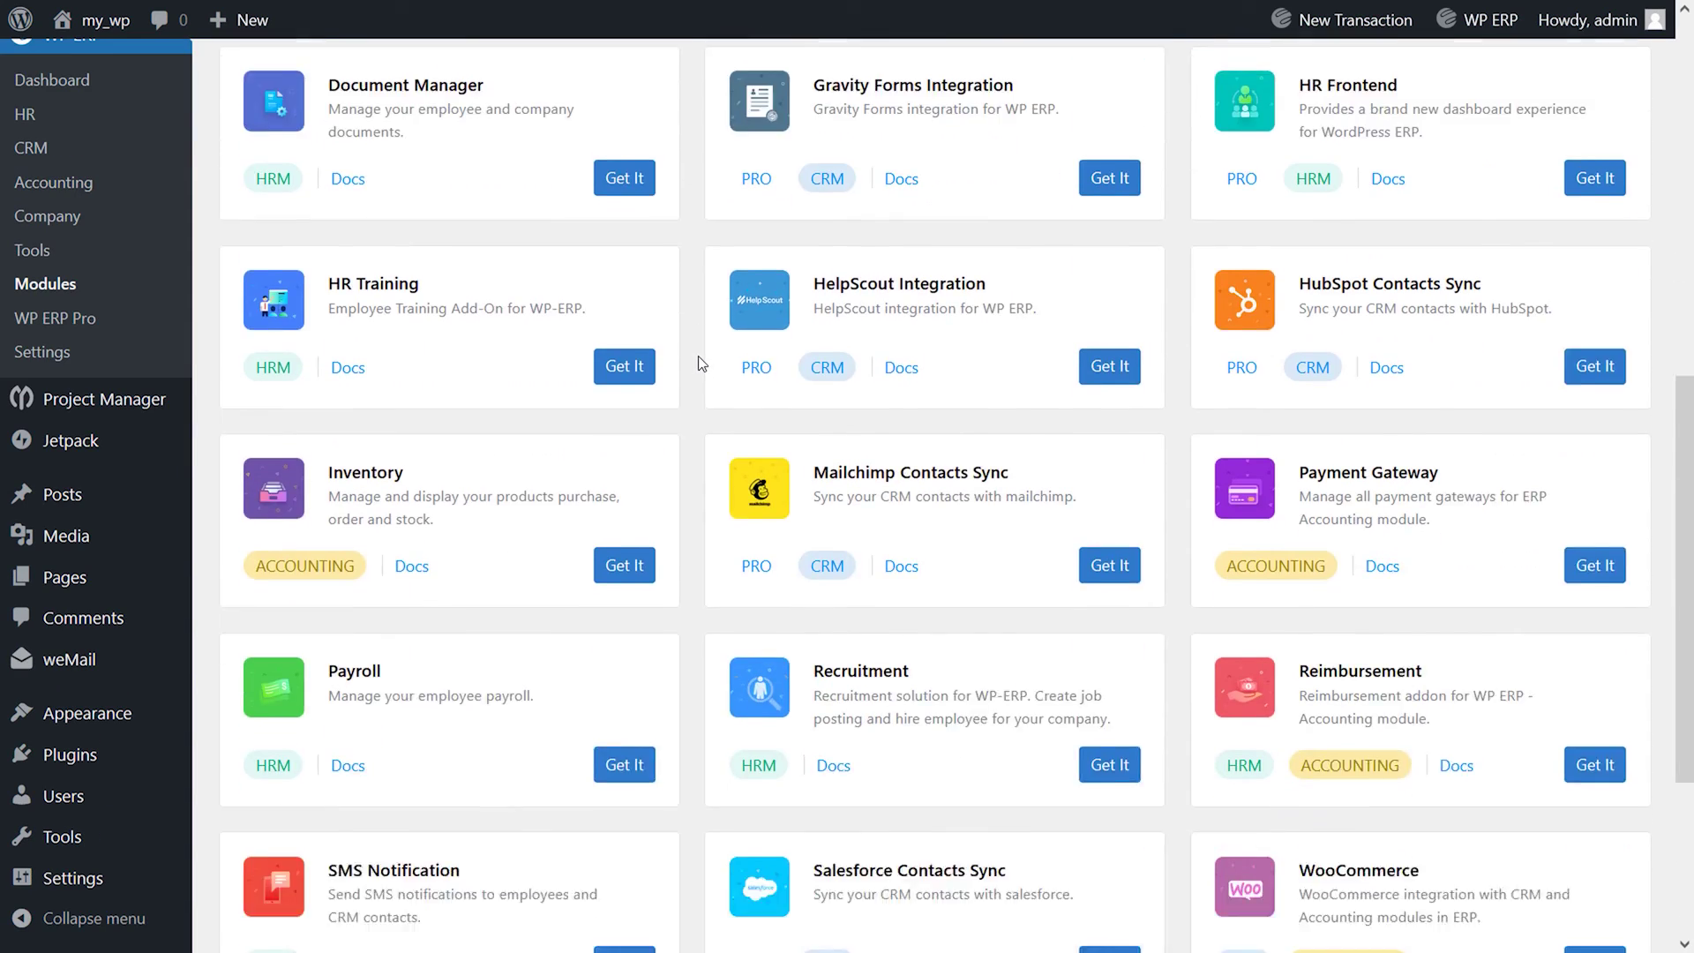